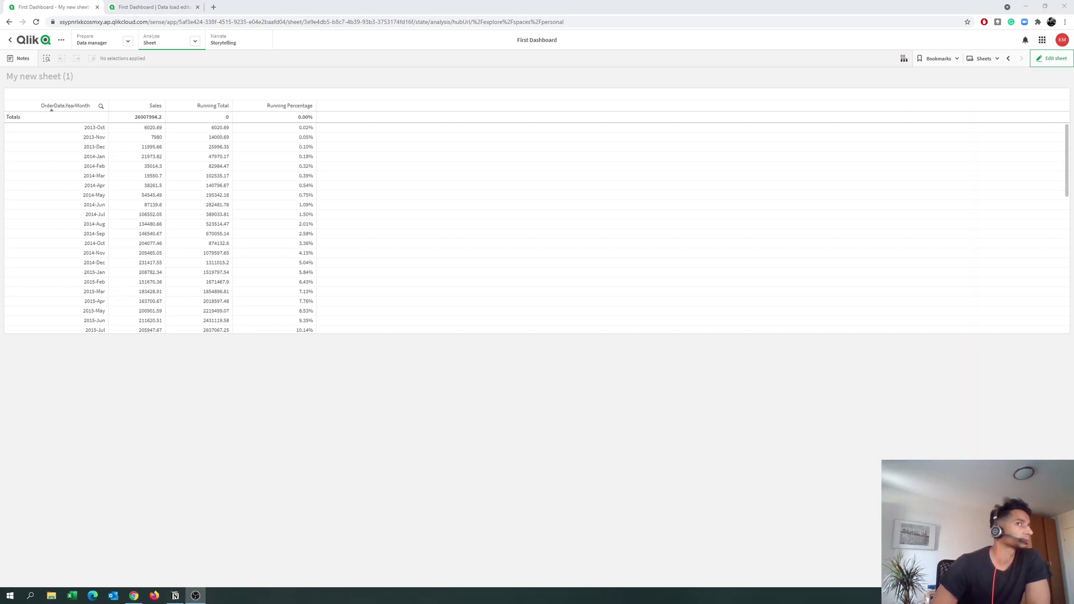
- Switch the sheet to editing, add a new table below the existing one, and enlarge it to fill most of the empty area
drag(1065, 132, 1066, 269)
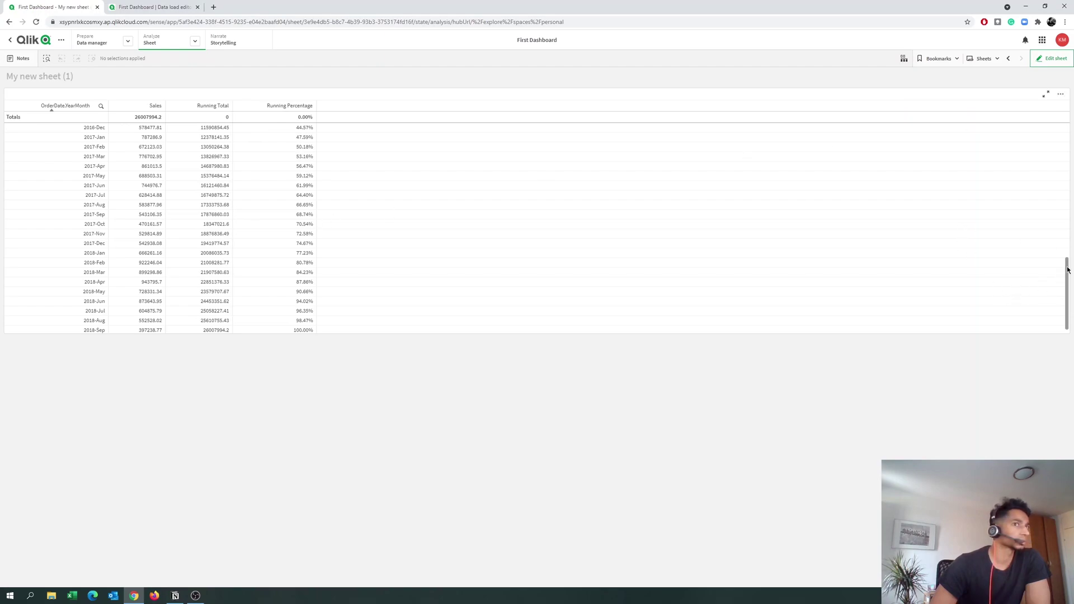
drag(1066, 264, 1067, 118)
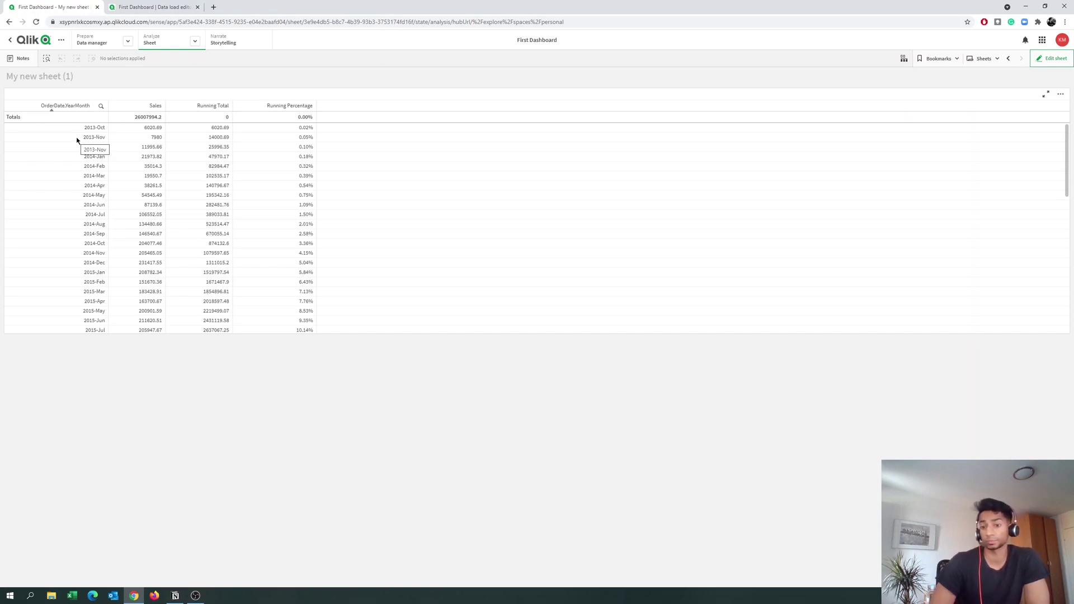
double_click(39, 115)
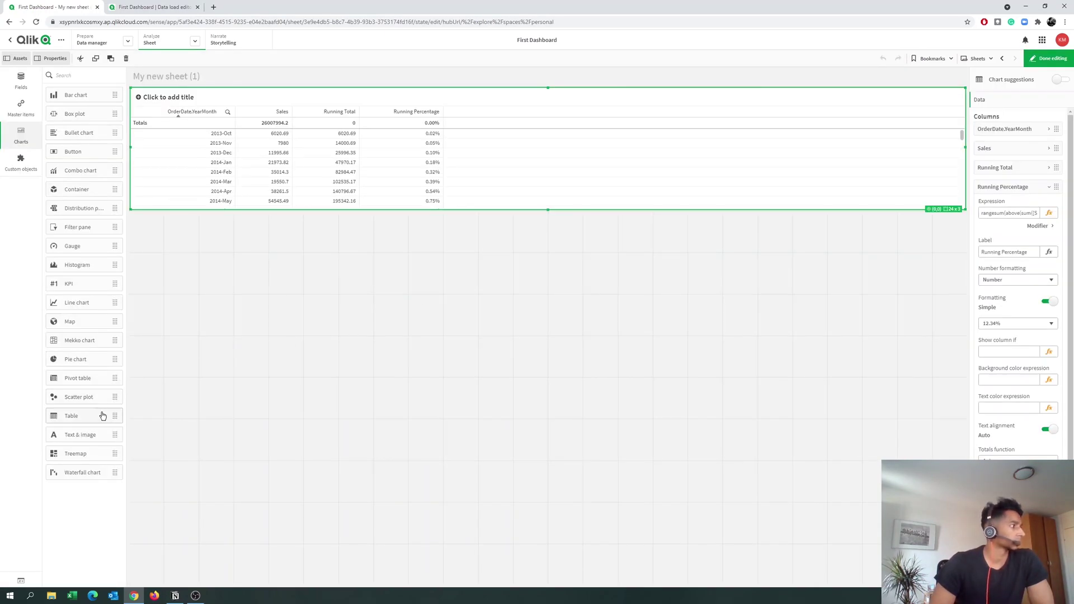
drag(84, 417, 526, 353)
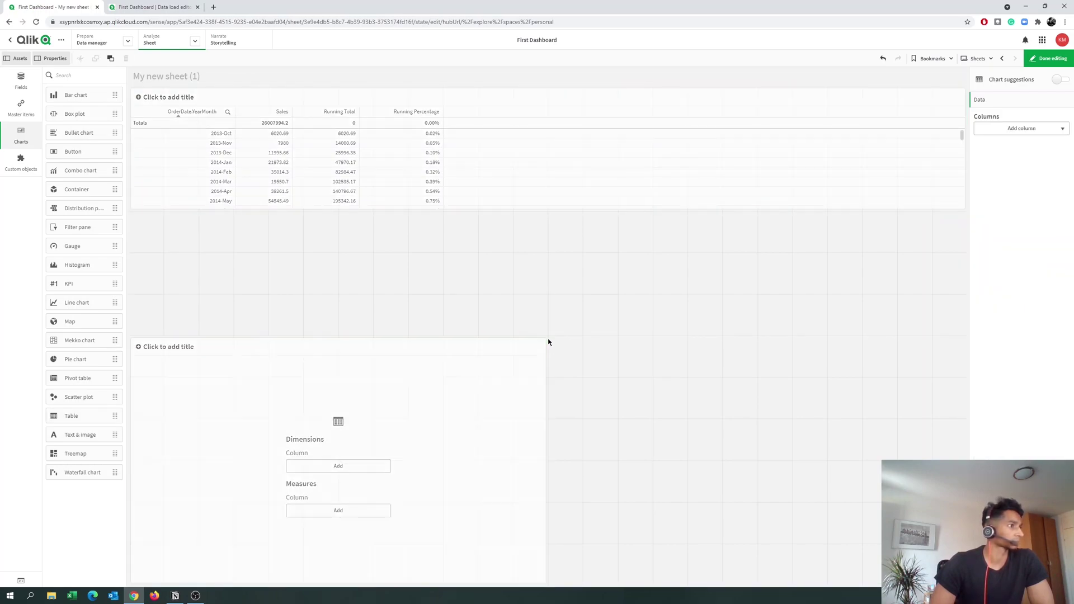
click(540, 338)
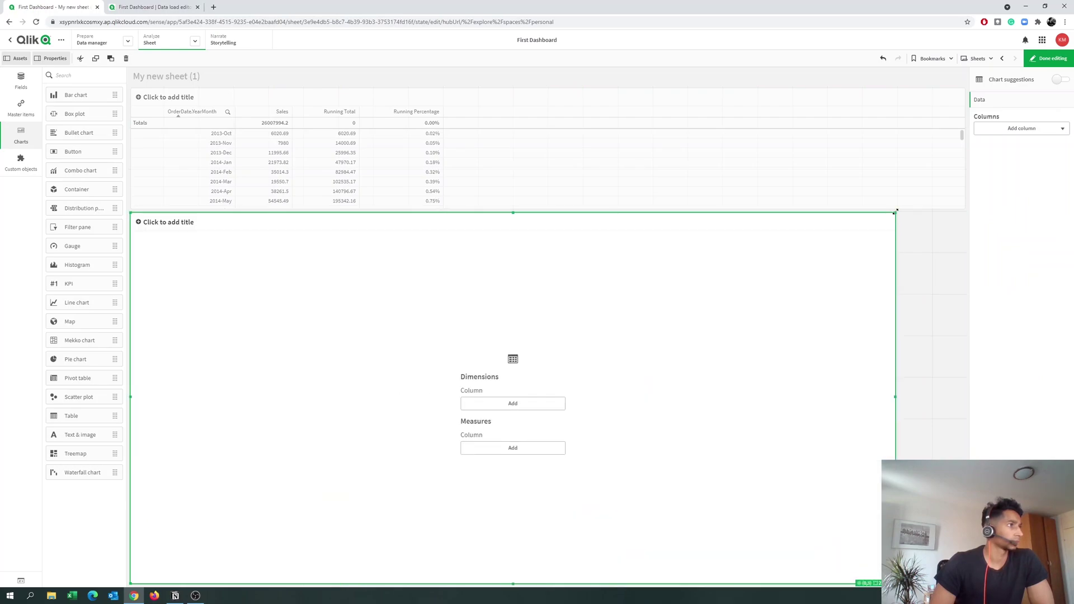
- Add OrderDate.YearMonth as the dimension column of the new table
click(526, 403)
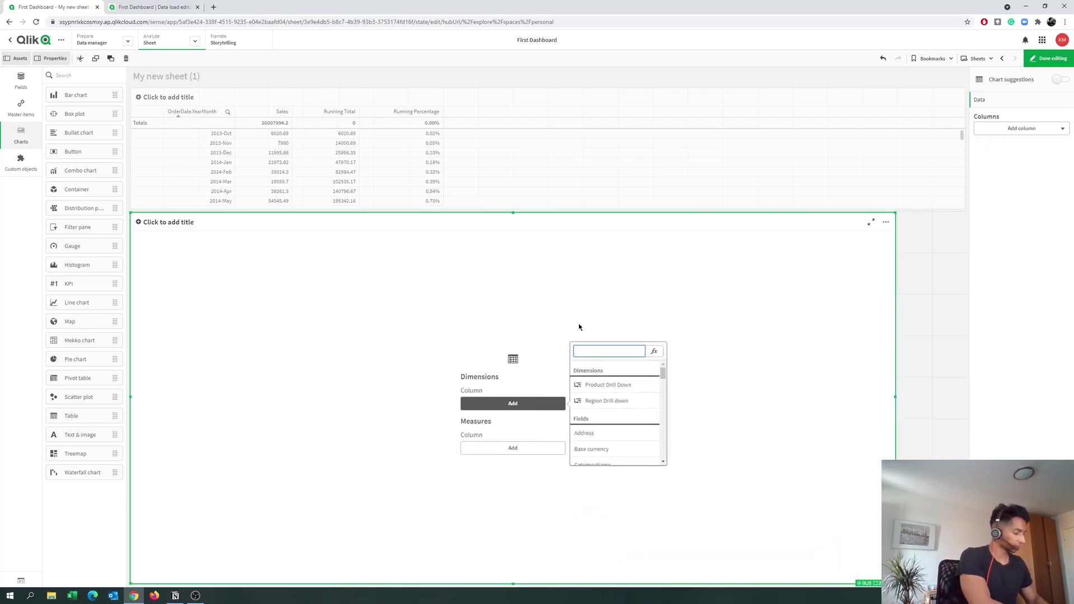
text(year)
key(Down)
key(Down)
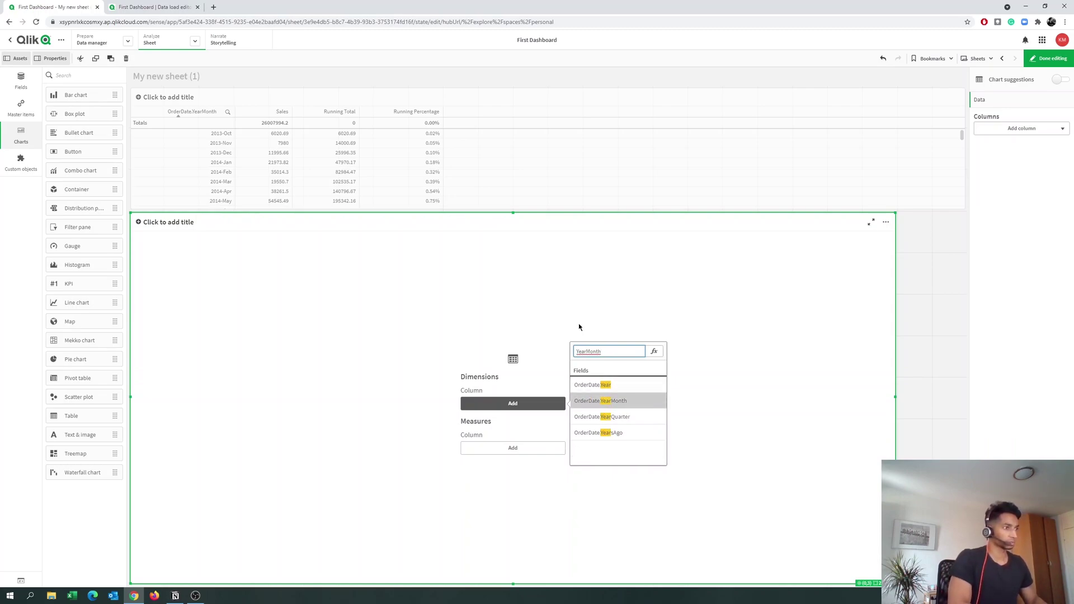
key(Return)
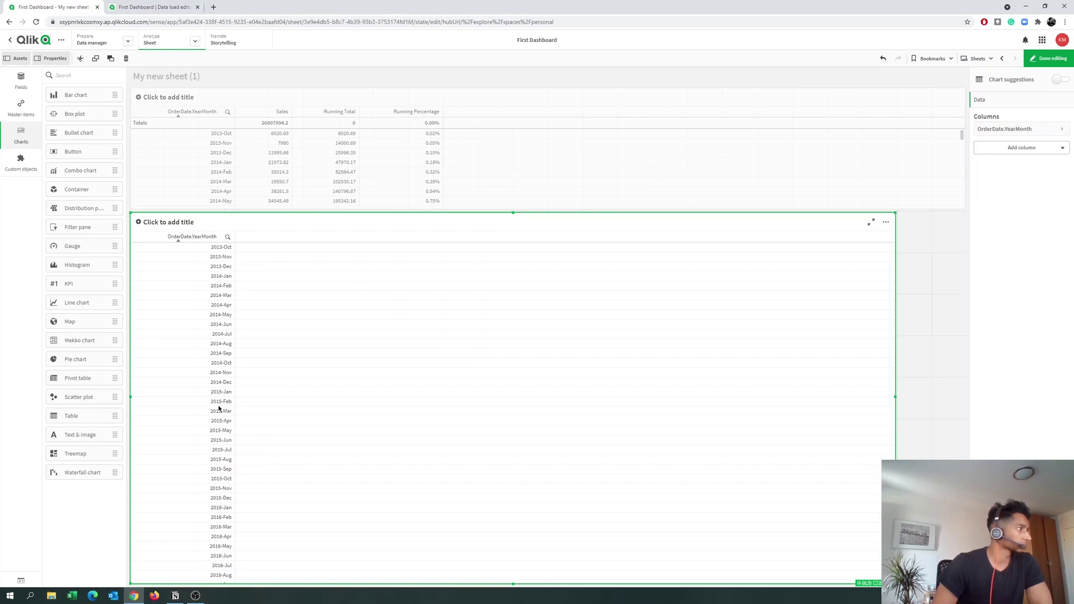
- Add the Sales master measure as a column in the new table
click(1027, 148)
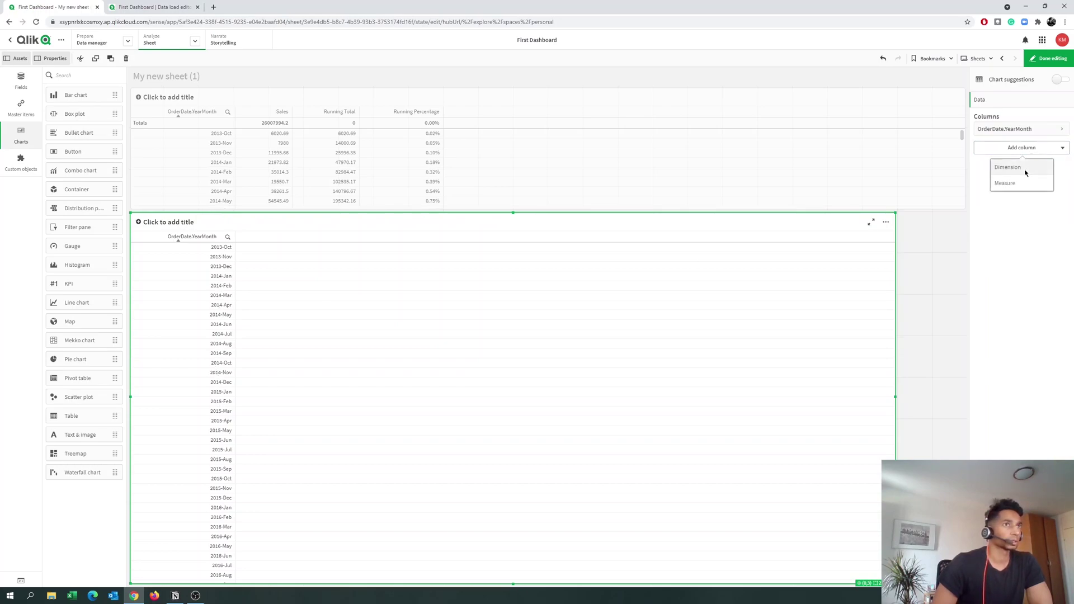
click(1013, 183)
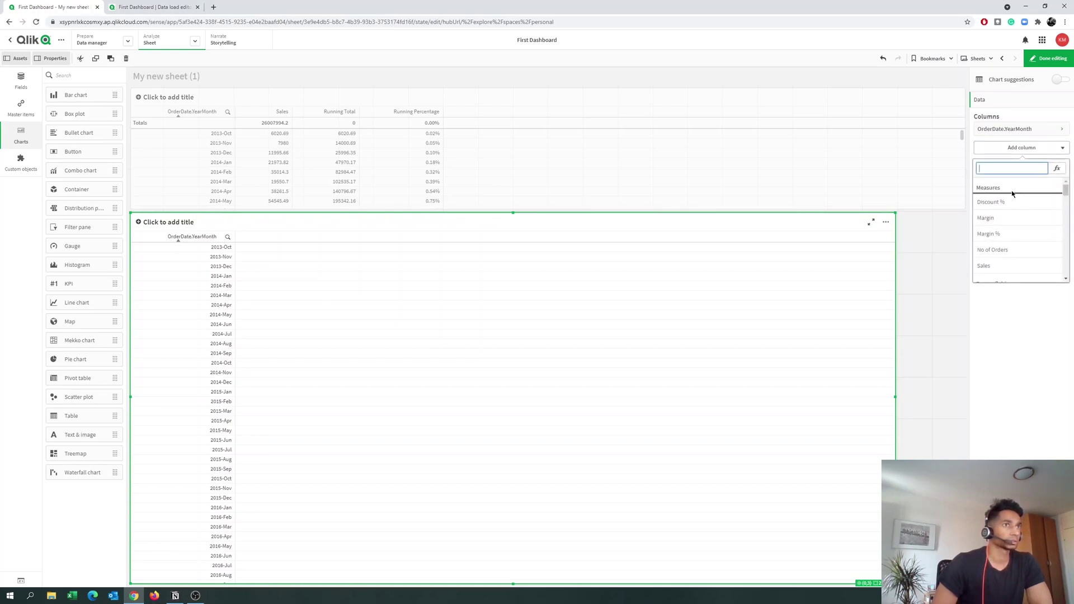
click(996, 265)
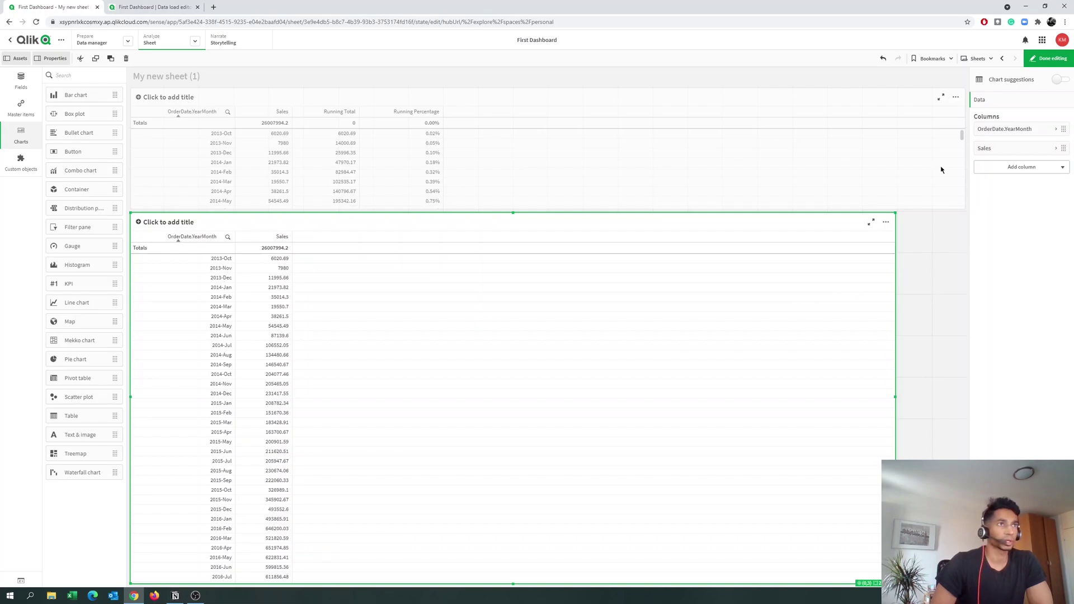
click(1033, 167)
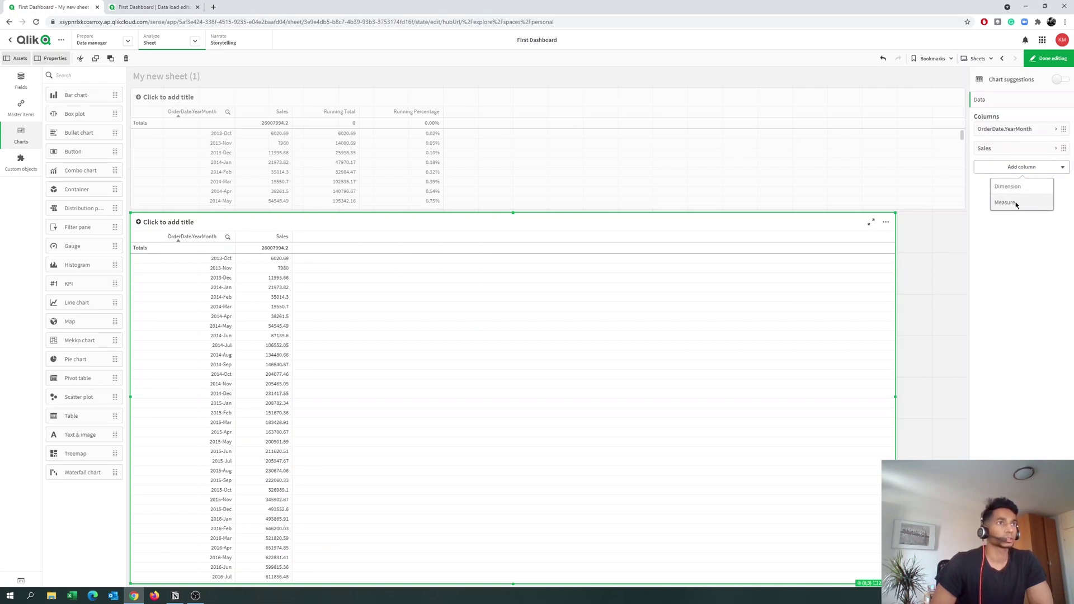
click(1007, 203)
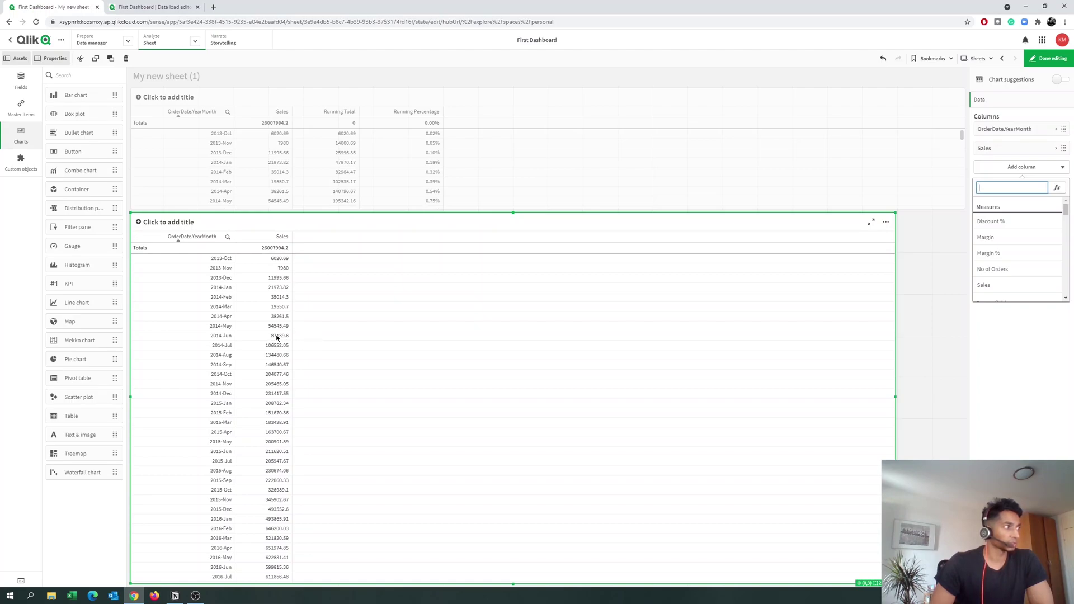
click(219, 336)
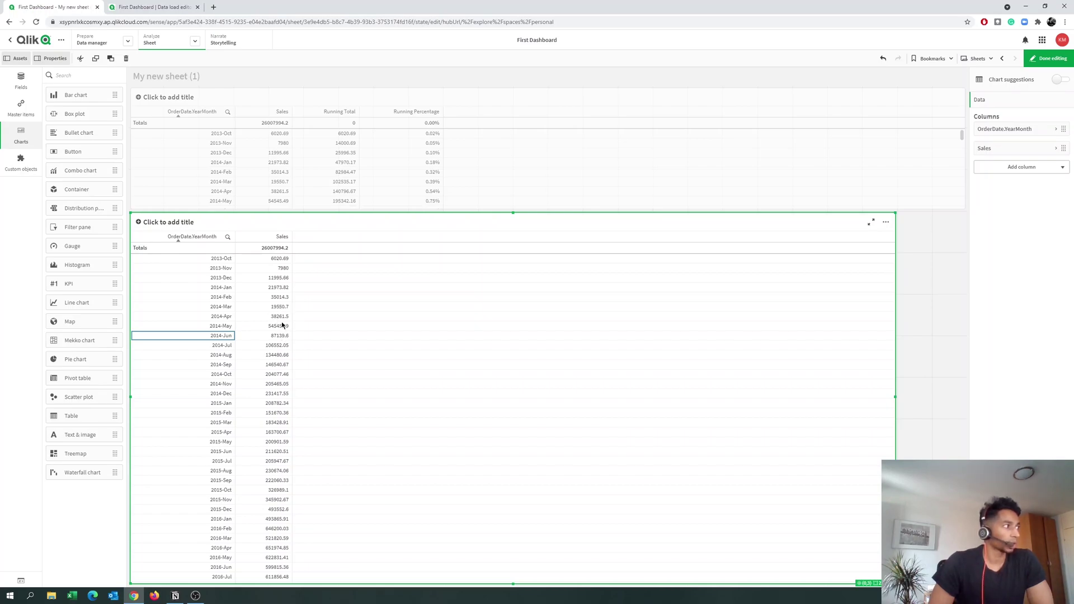
- Create another measure column with a custom expression that begins with the RangeSum function
click(1012, 168)
click(1011, 202)
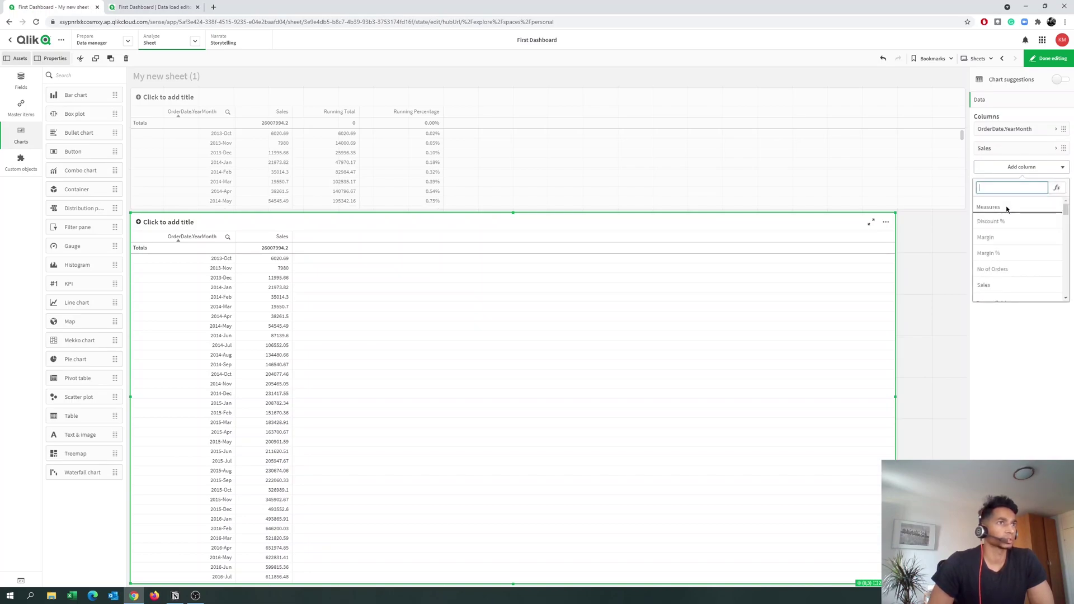
click(1057, 188)
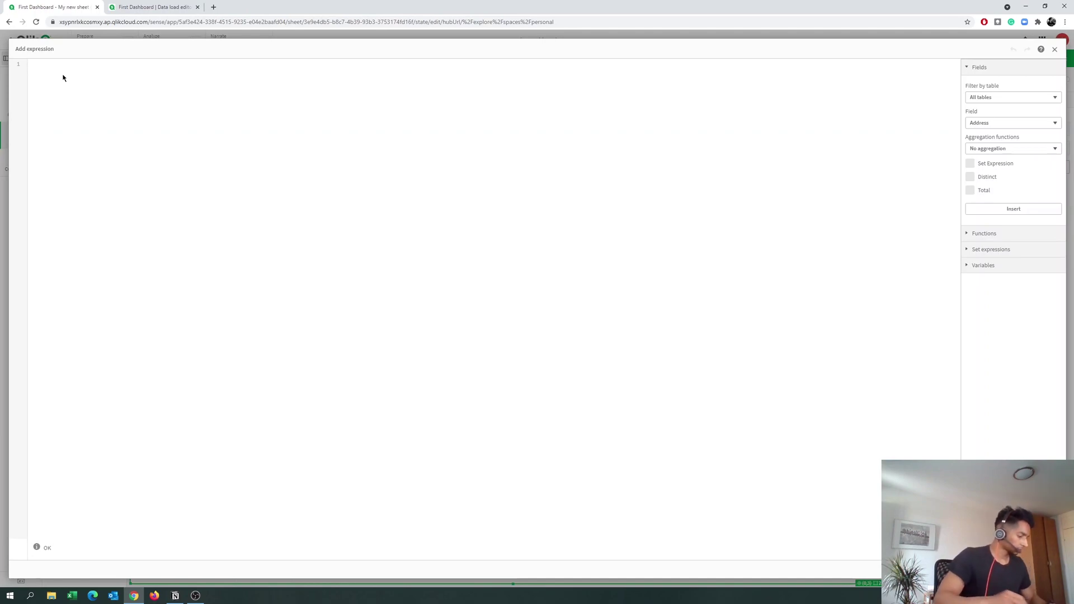
text(Range)
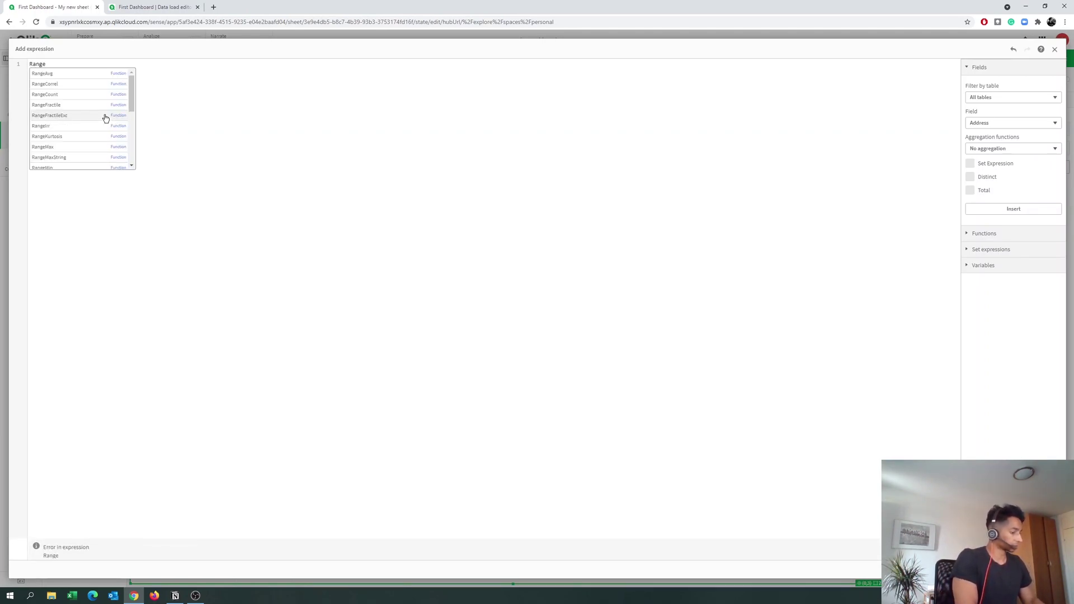
text(s)
key(Down)
key(Down)
key(Down)
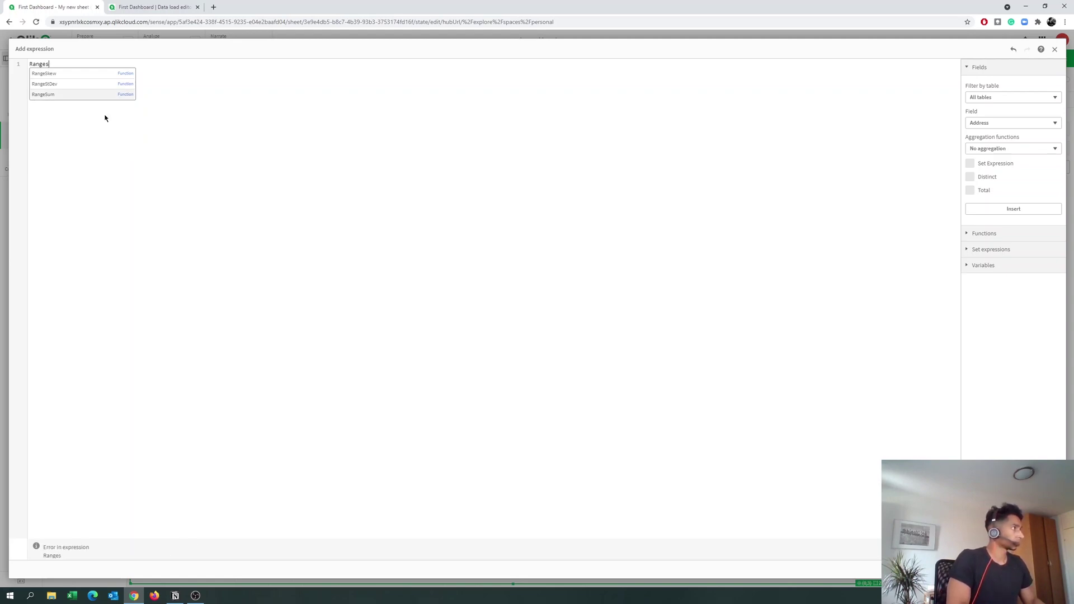
key(Return)
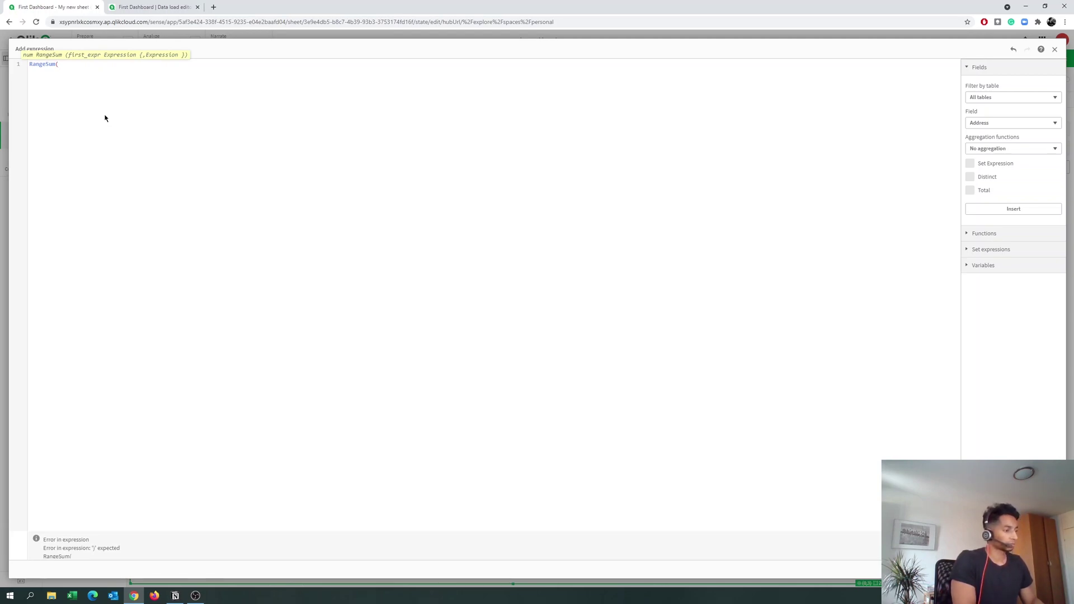
- Nest Above around sum([Sales Amount]) inside the RangeSum expression
text(Above)
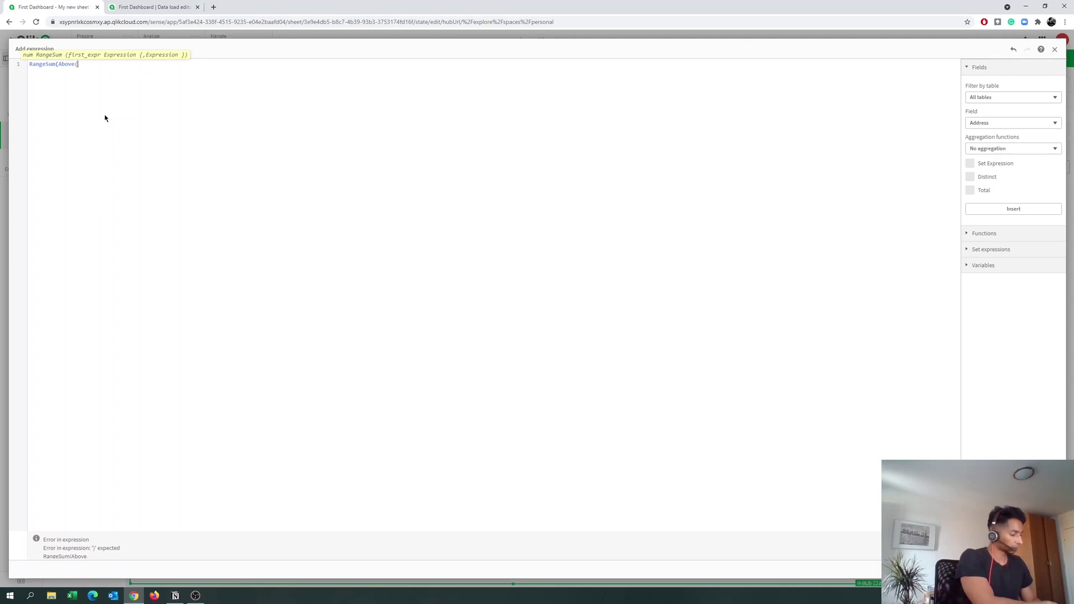
text((sum()
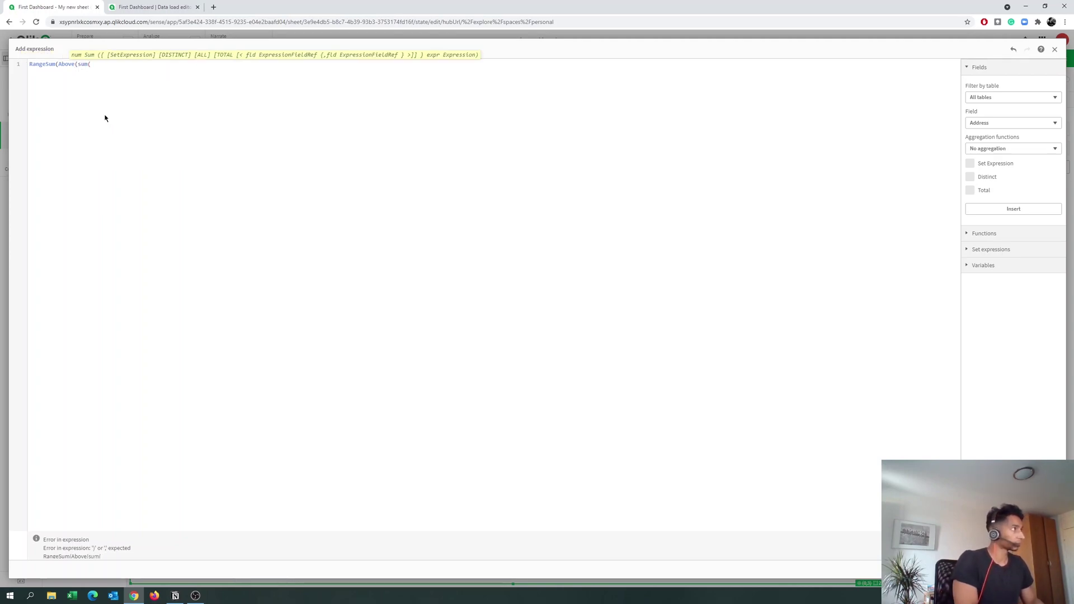
text(sa)
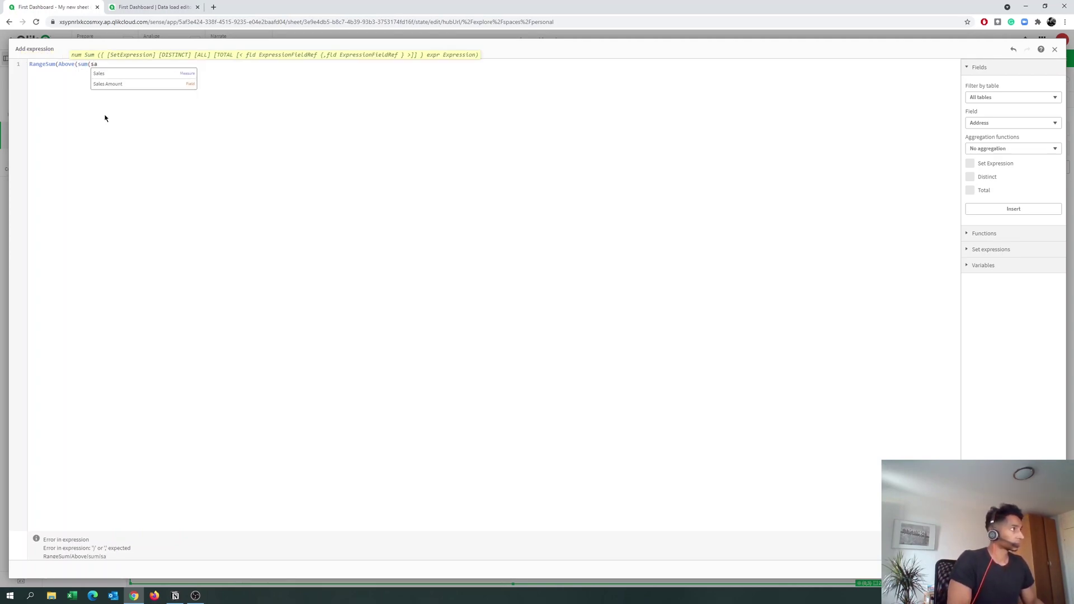
key(Down)
key(Return)
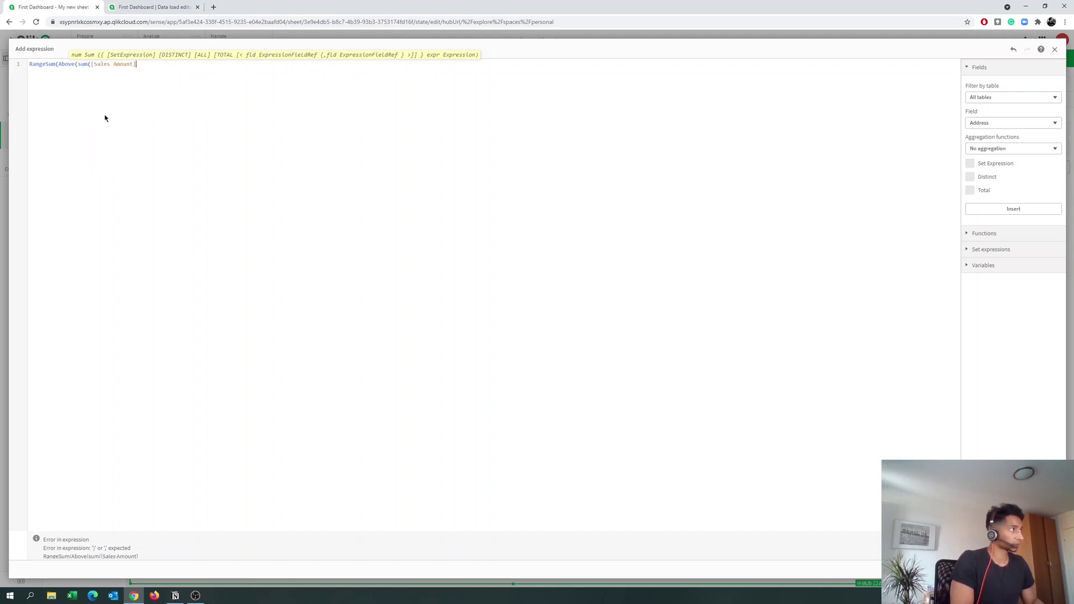
text())
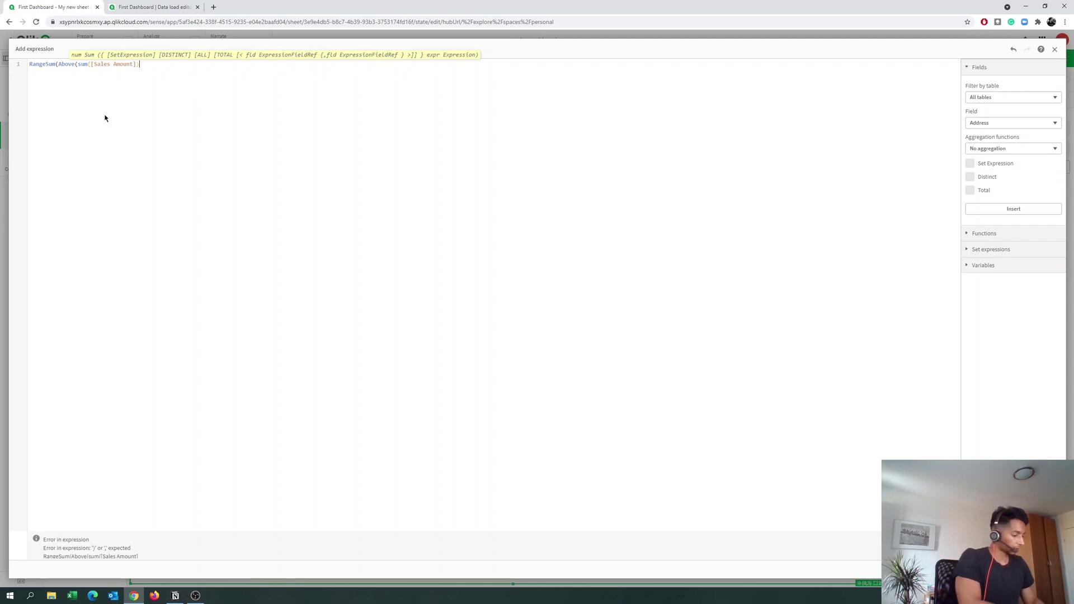
- Complete the expression as RangeSum(Above(sum([Sales Amount]),0,RowNo())) and apply it to the table
text(,0,r)
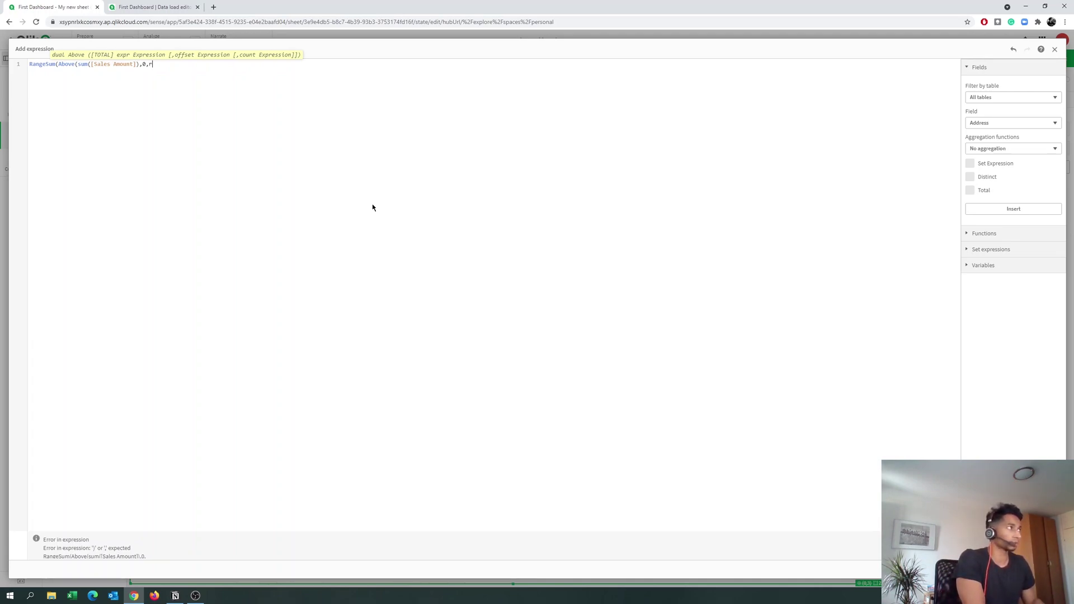
text(o)
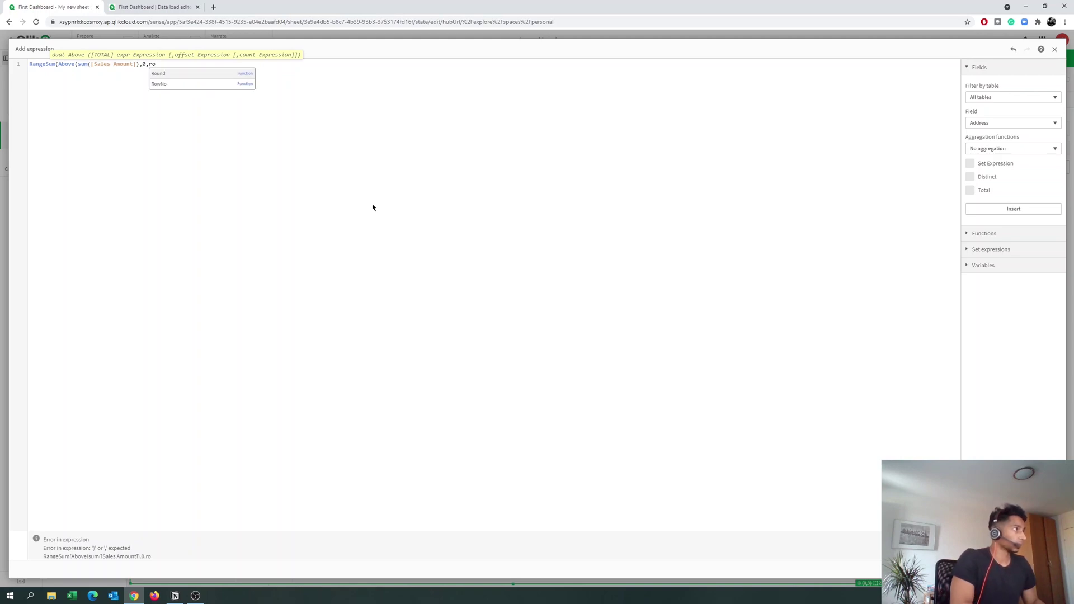
text(w)
key(Return)
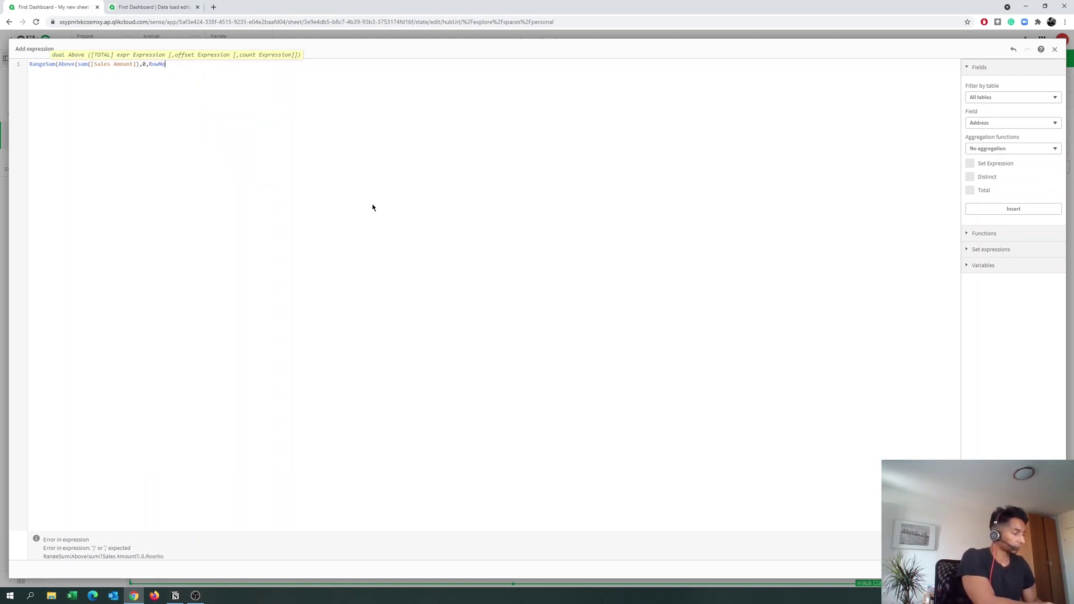
text(()))
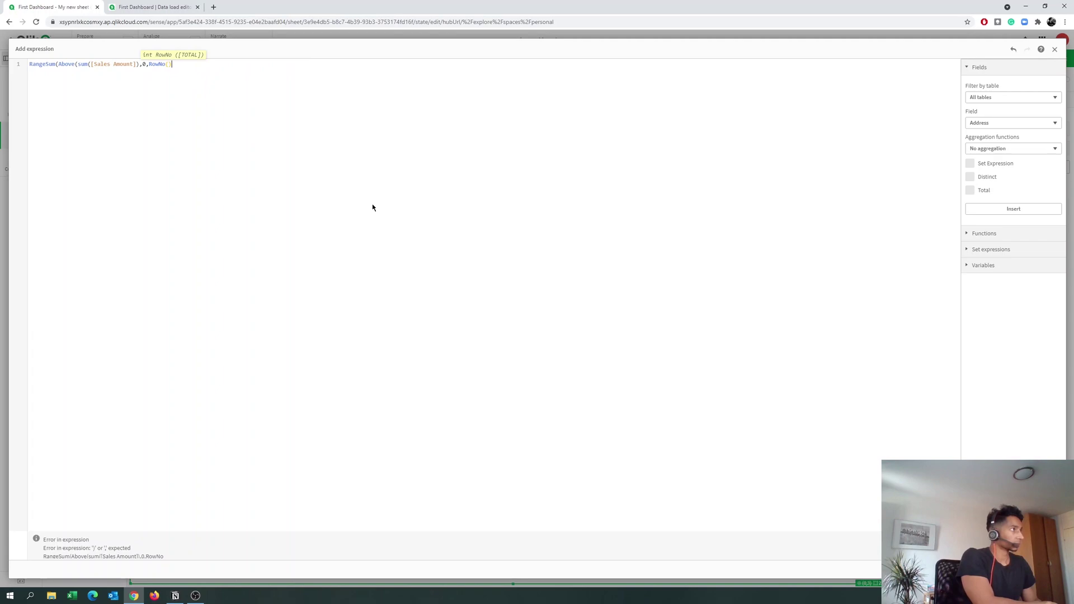
text())
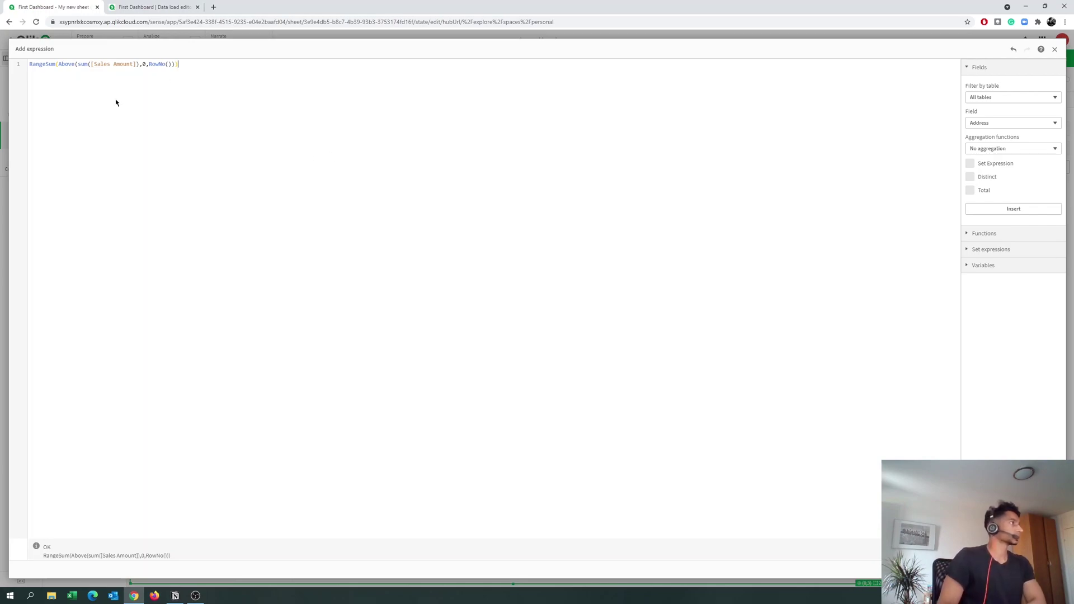
key(Escape)
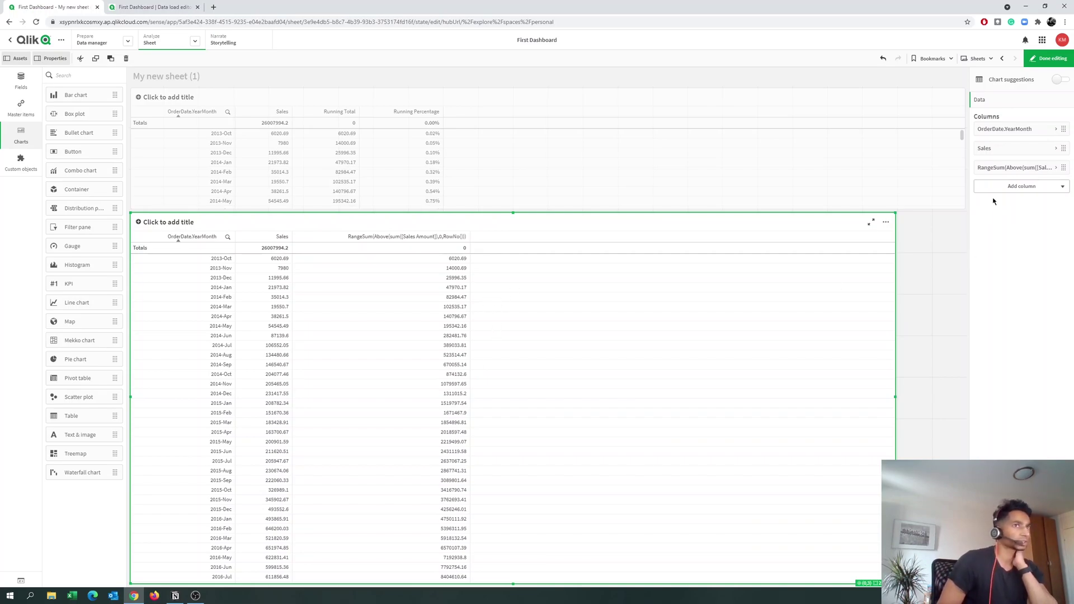
- Label the RangeSum measure column "Running Total"
click(1013, 168)
click(1004, 232)
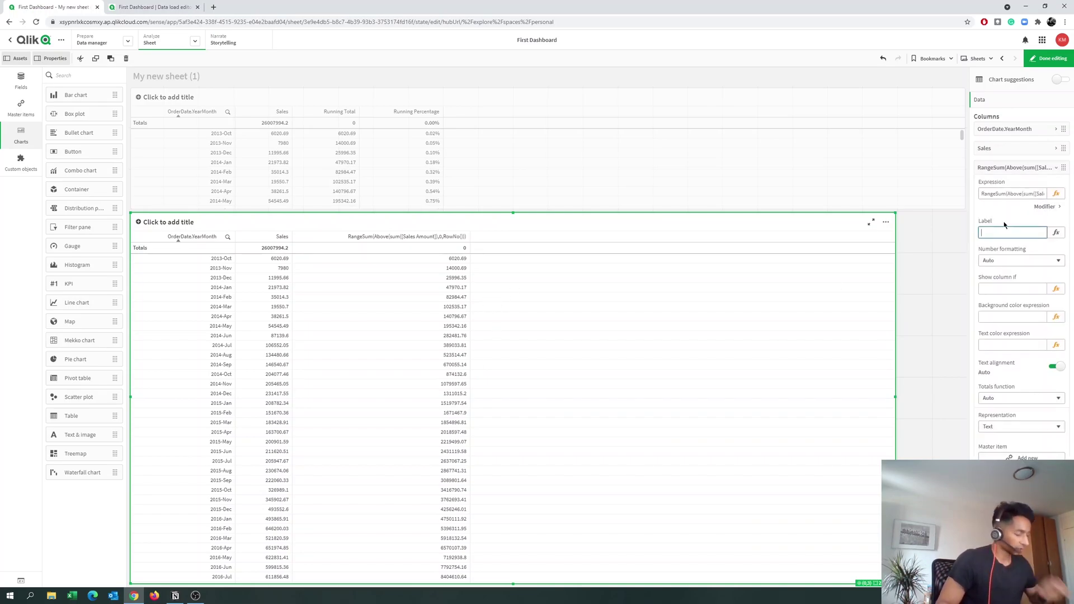
text(Running Total)
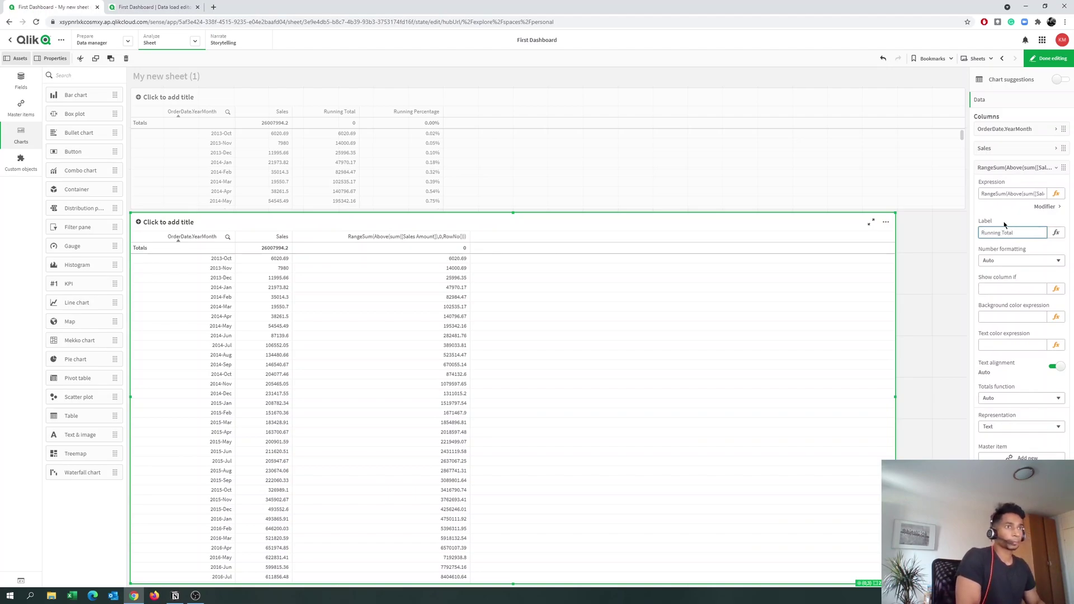
click(1005, 224)
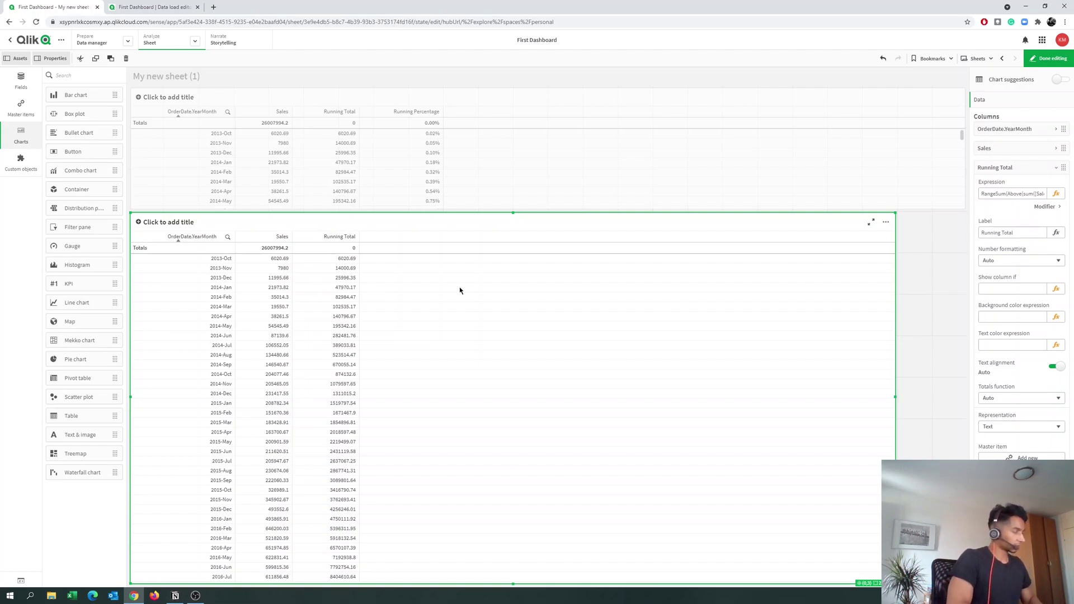
- Switch to Calculator and add the first two monthly sales values, 6020,69 + 7980, to check the running total
key(alt+space)
text(obs)
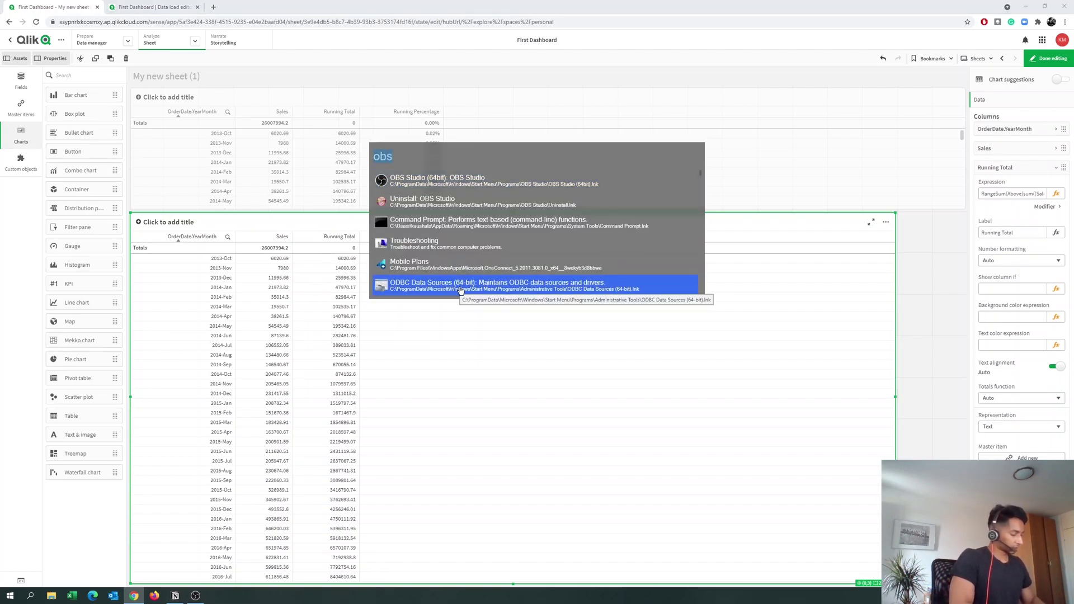
text(cal)
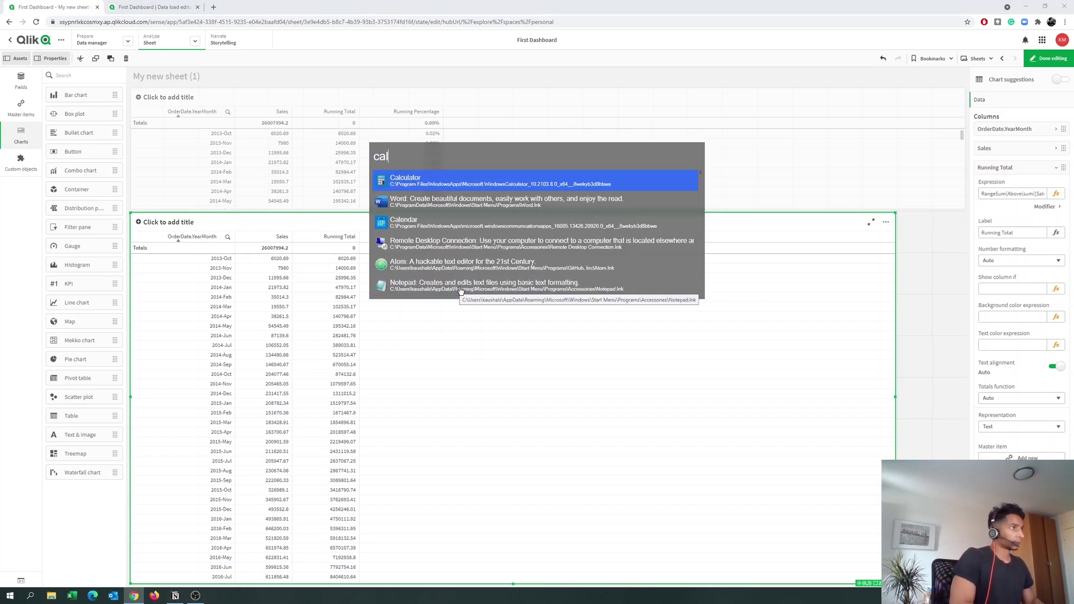
key(Return)
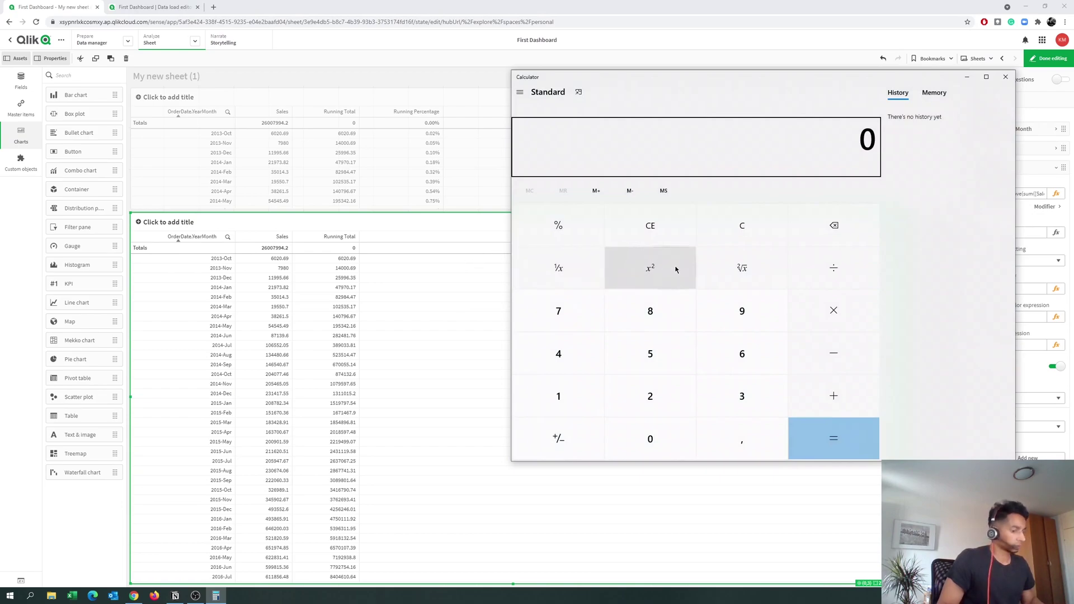
text(6020)
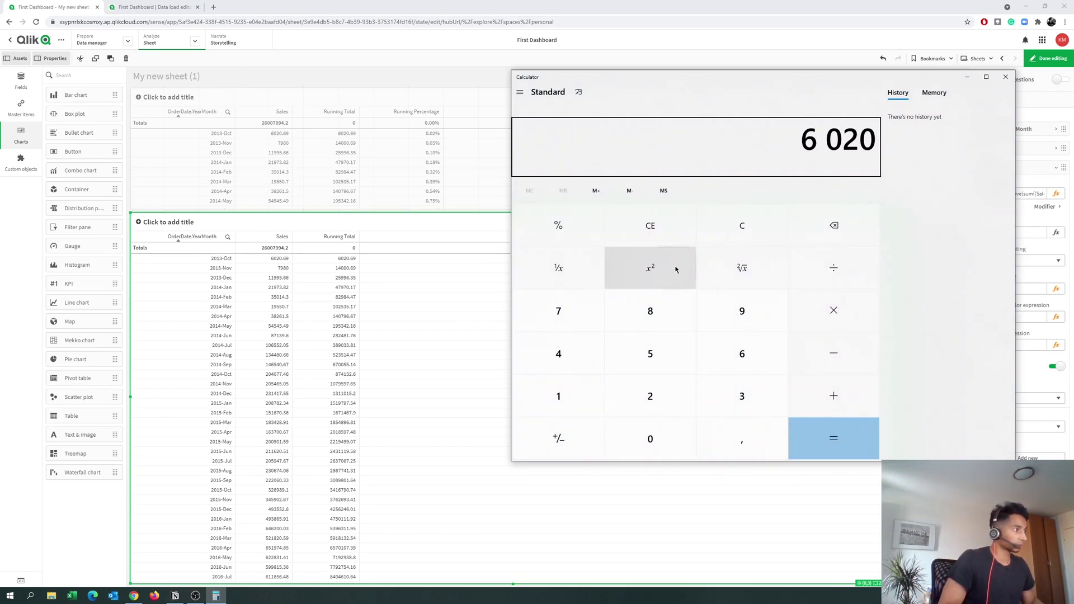
text(,69)
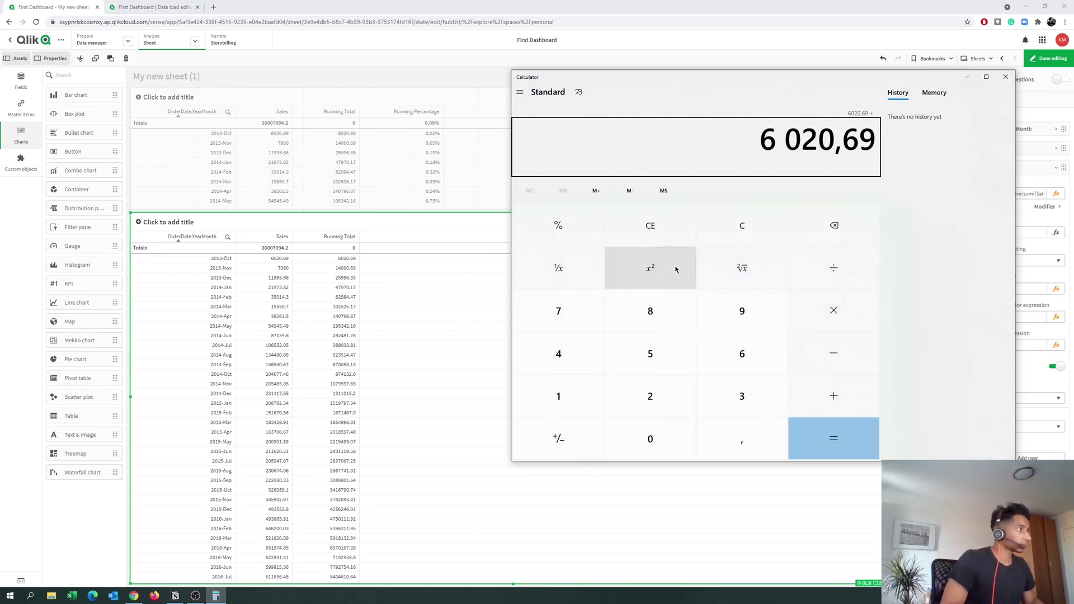
text(+7980)
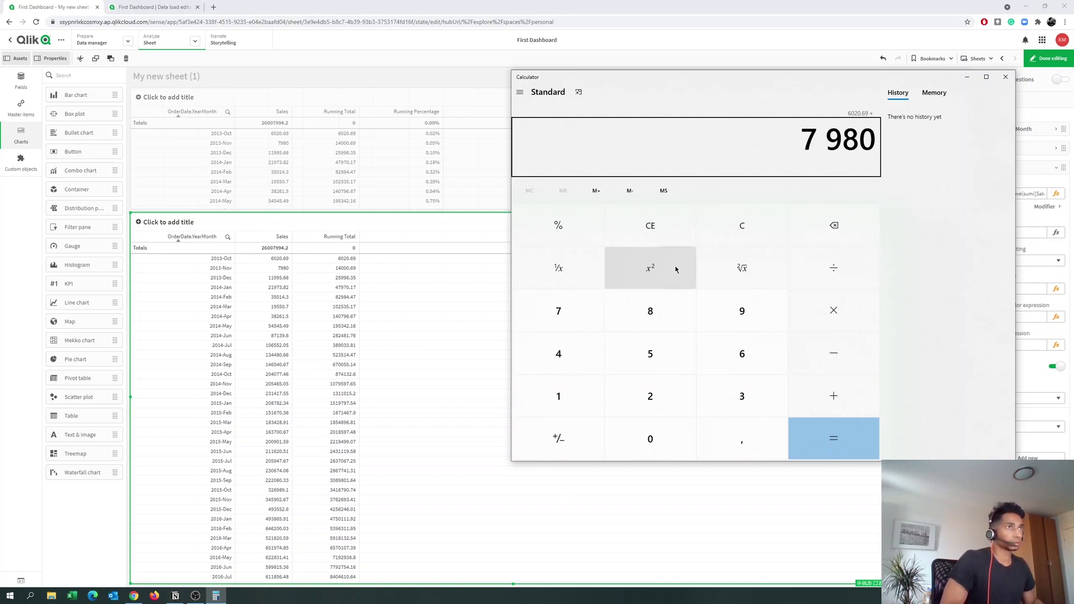
key(Return)
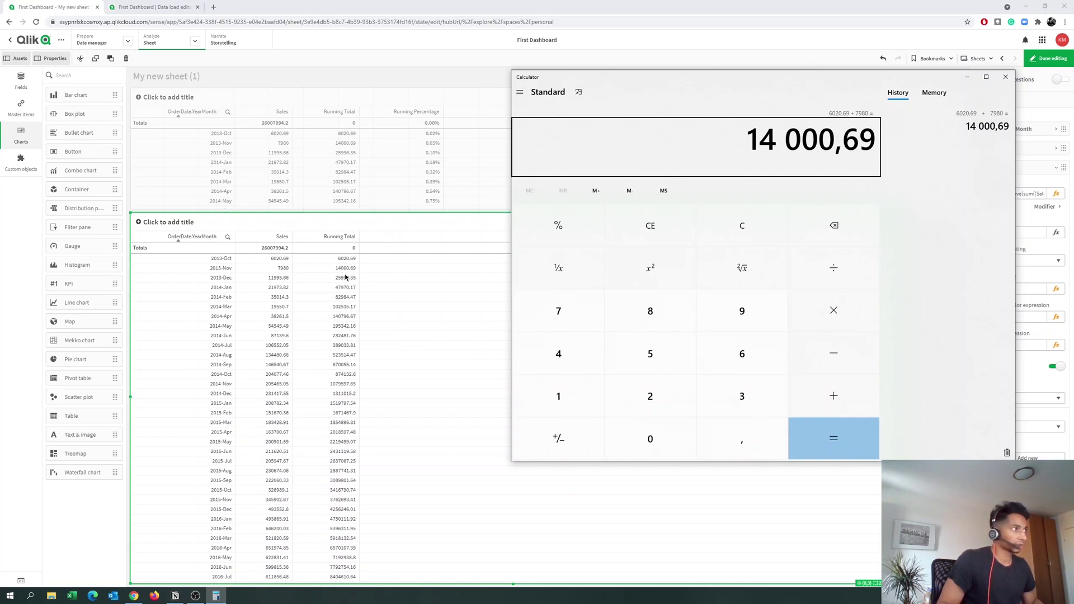
- Add the third month's sales of 11995,66 to the calculated sum, and close Calculator
key(plus)
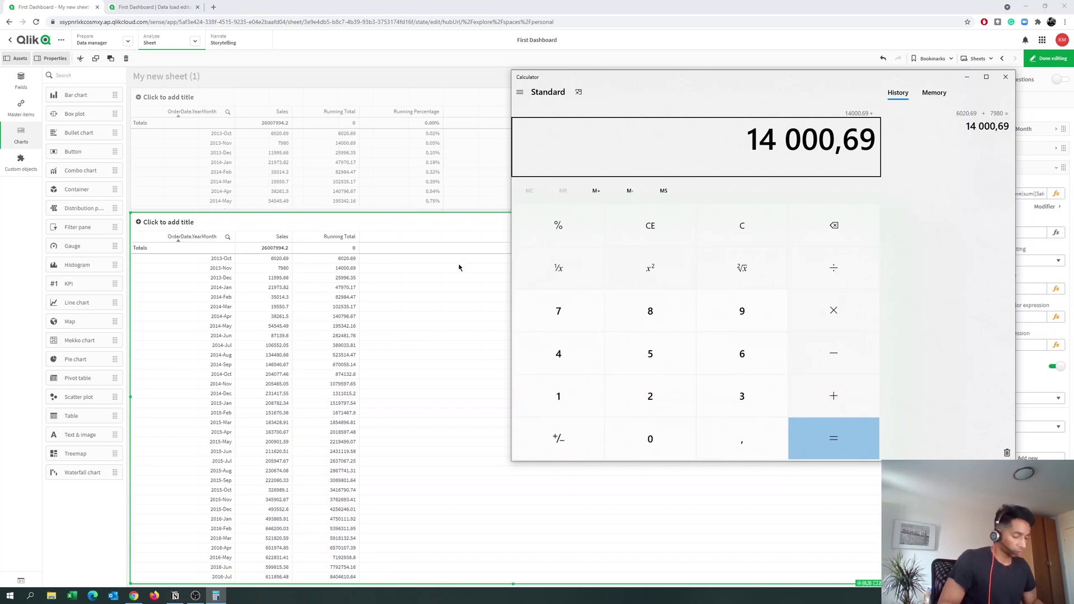
text(11995)
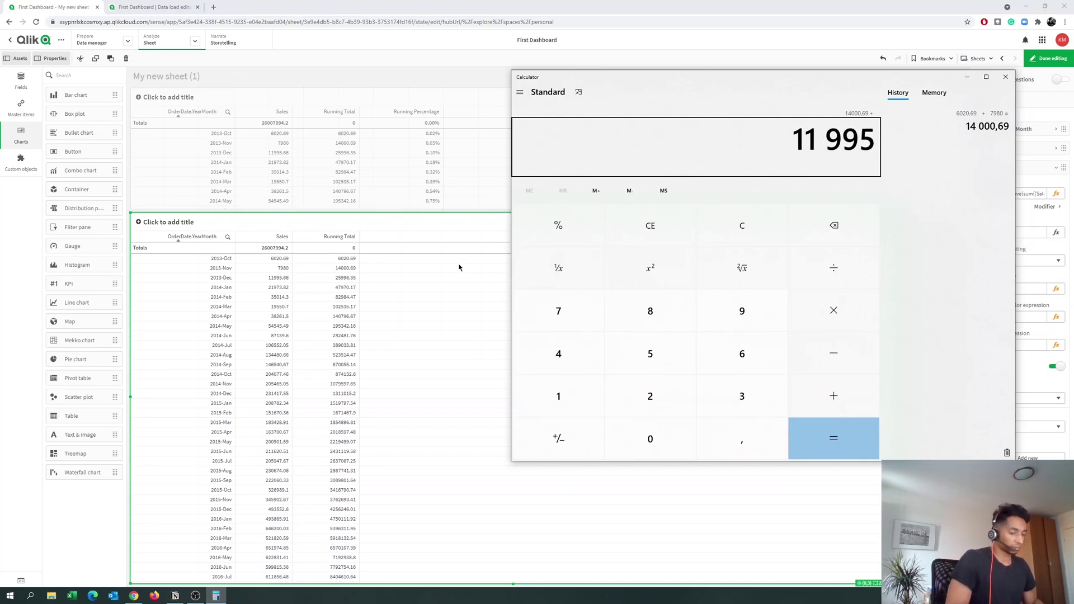
text(,66)
key(Return)
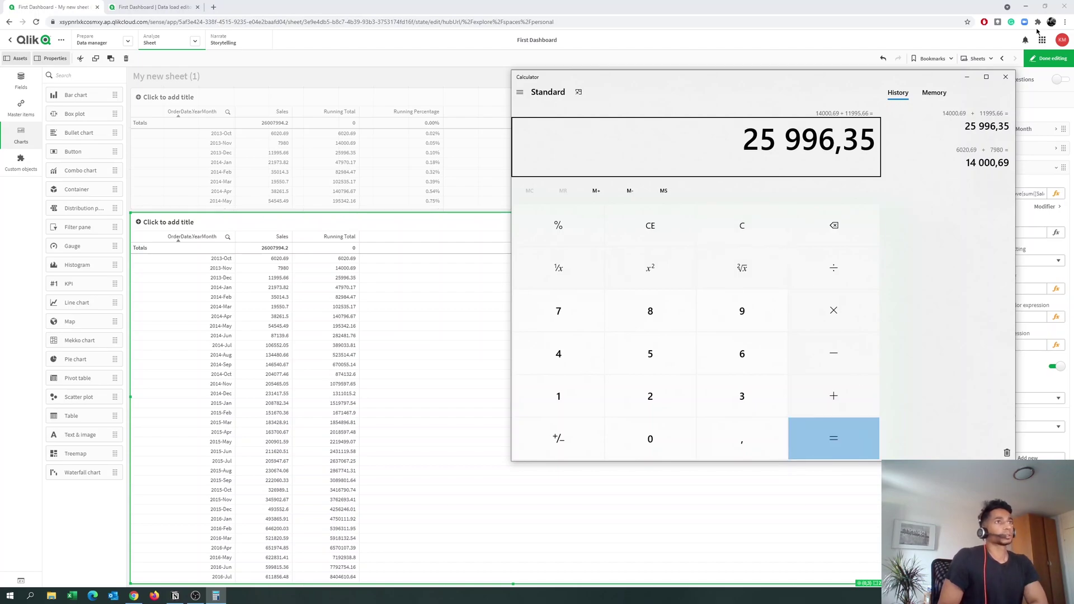
click(1005, 77)
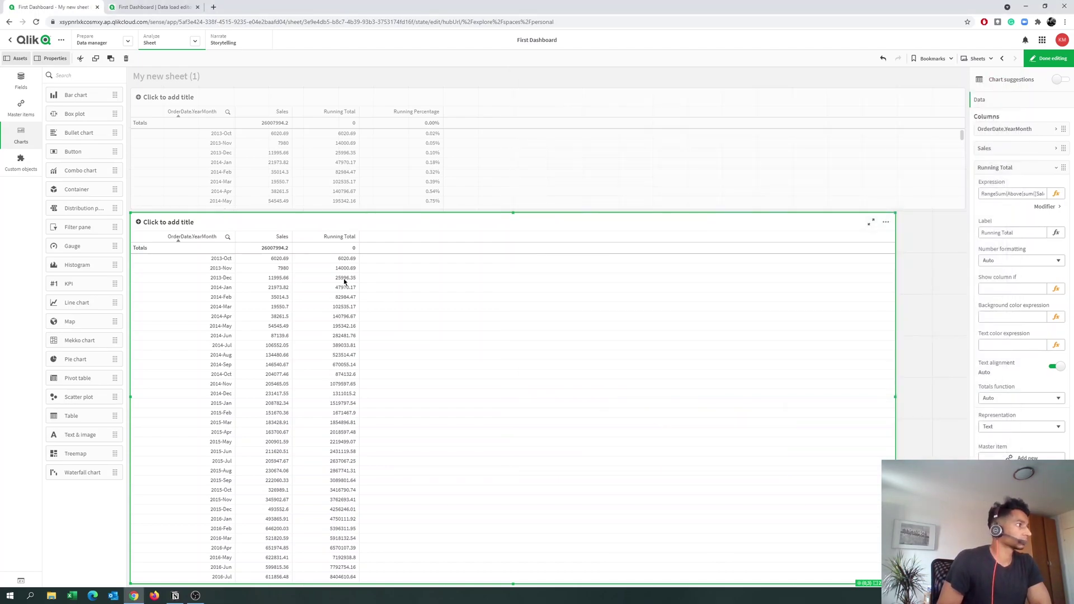
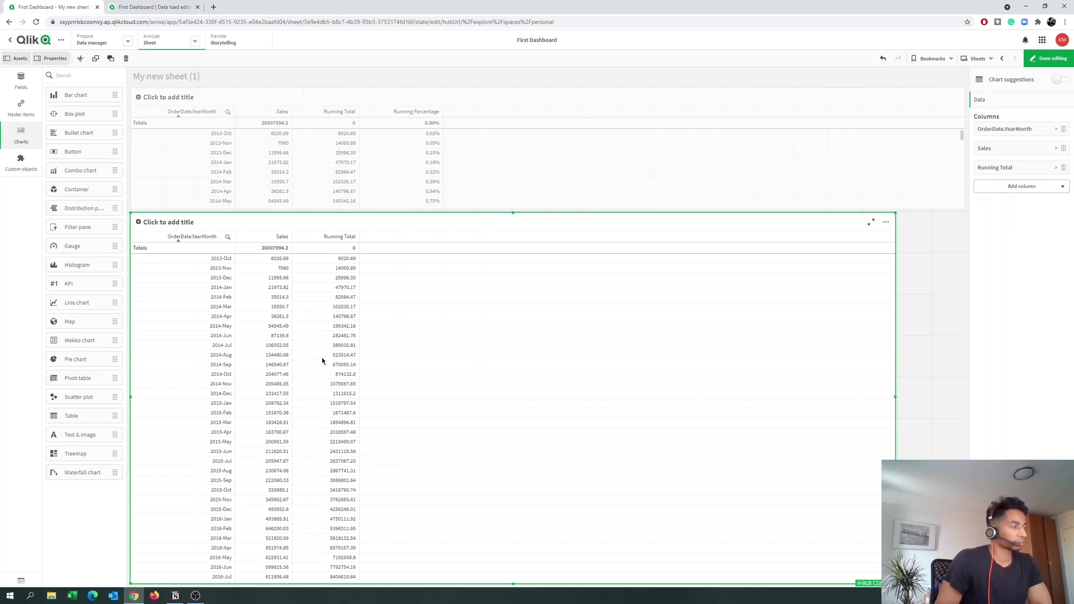
- Add another measure column to the lower table with a custom expression that begins with the RangeSum function
click(1014, 186)
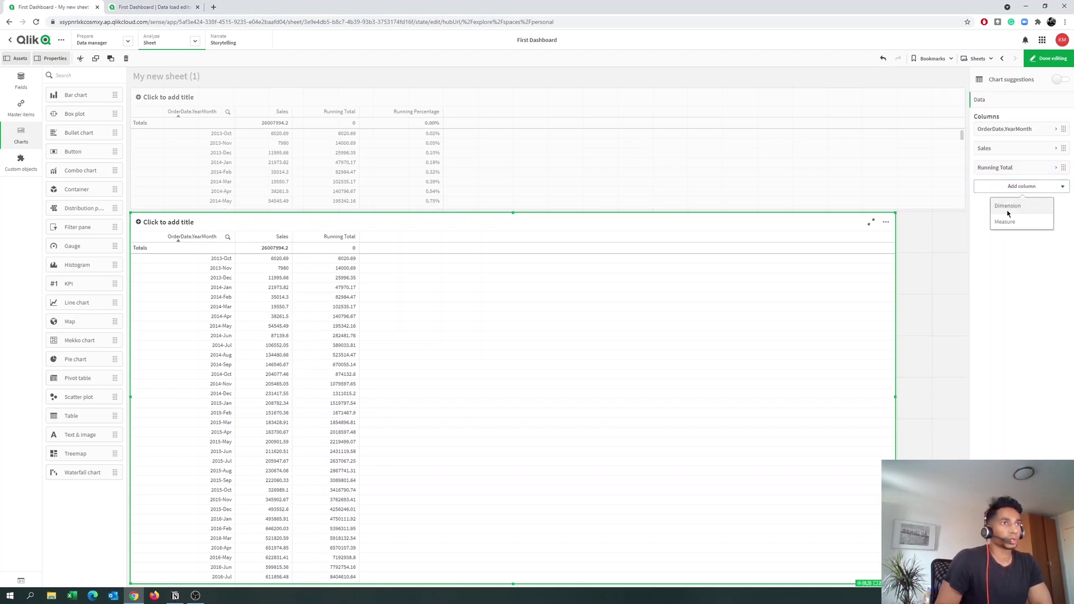
click(1006, 225)
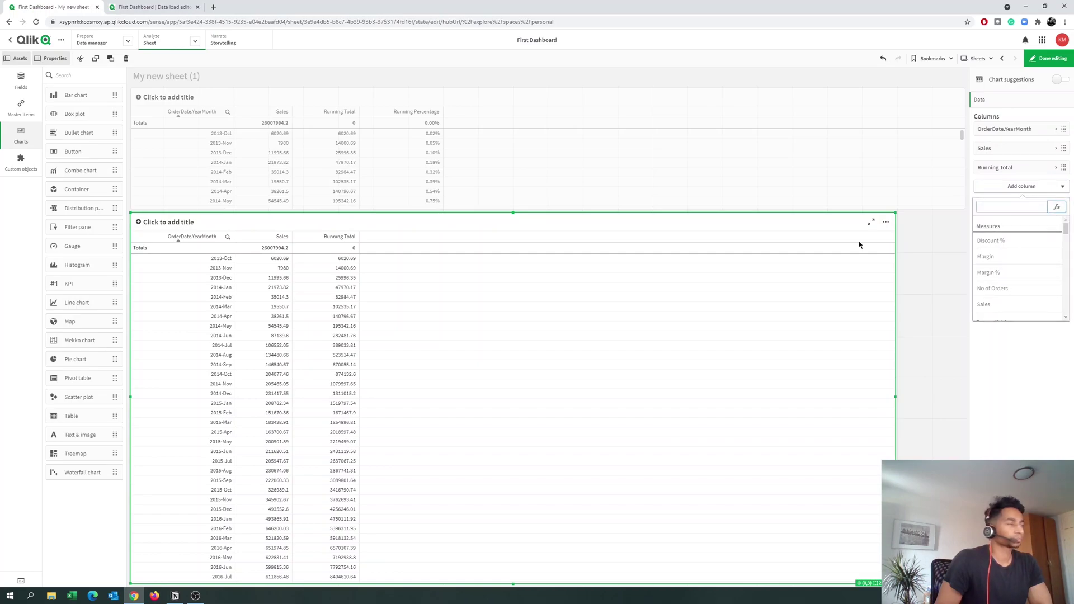
click(1058, 210)
text(r)
key(BackSpace)
key(BackSpace)
text(ra)
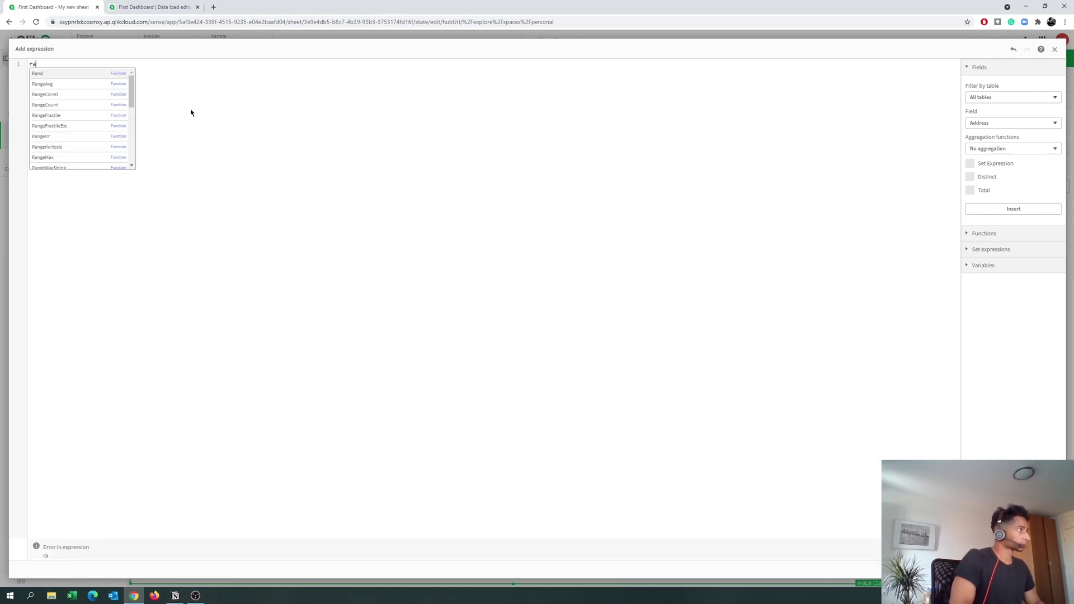
text(ng)
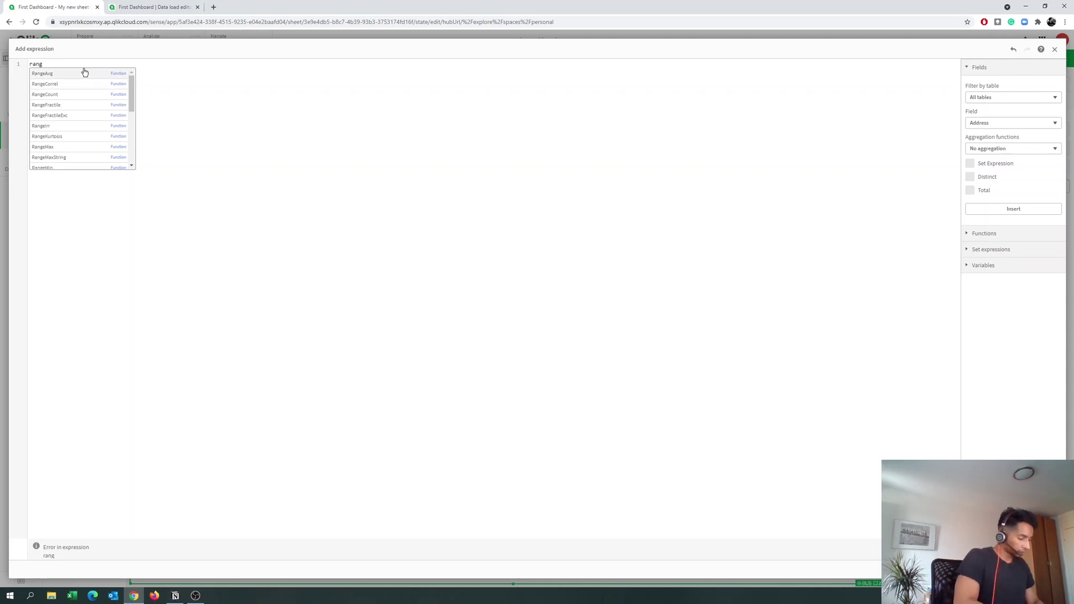
text(su)
key(BackSpace)
key(BackSpace)
text(r)
key(BackSpace)
text(es)
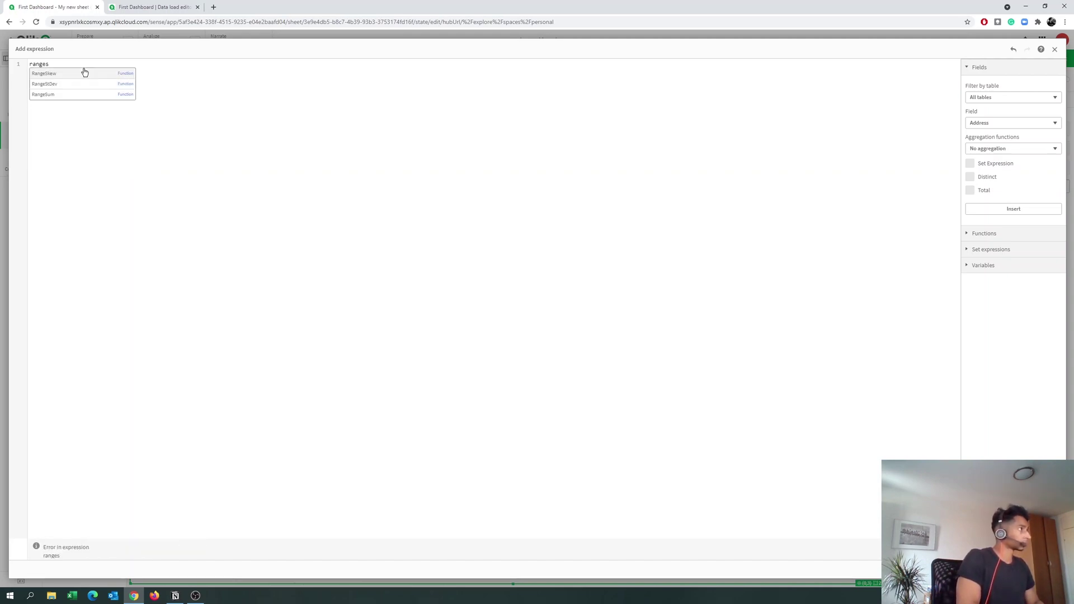
click(62, 94)
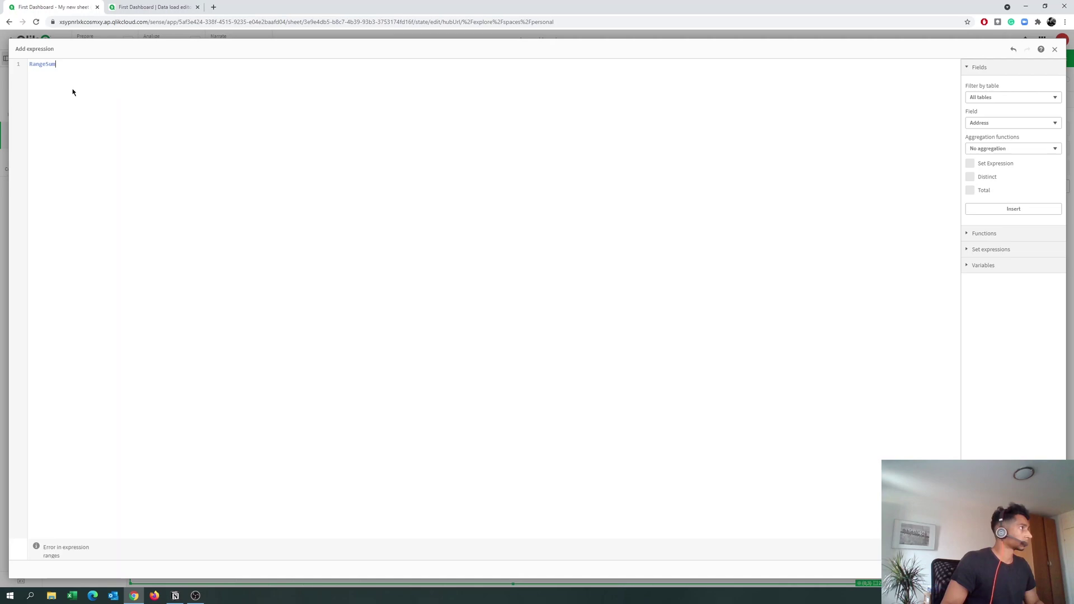
text(()
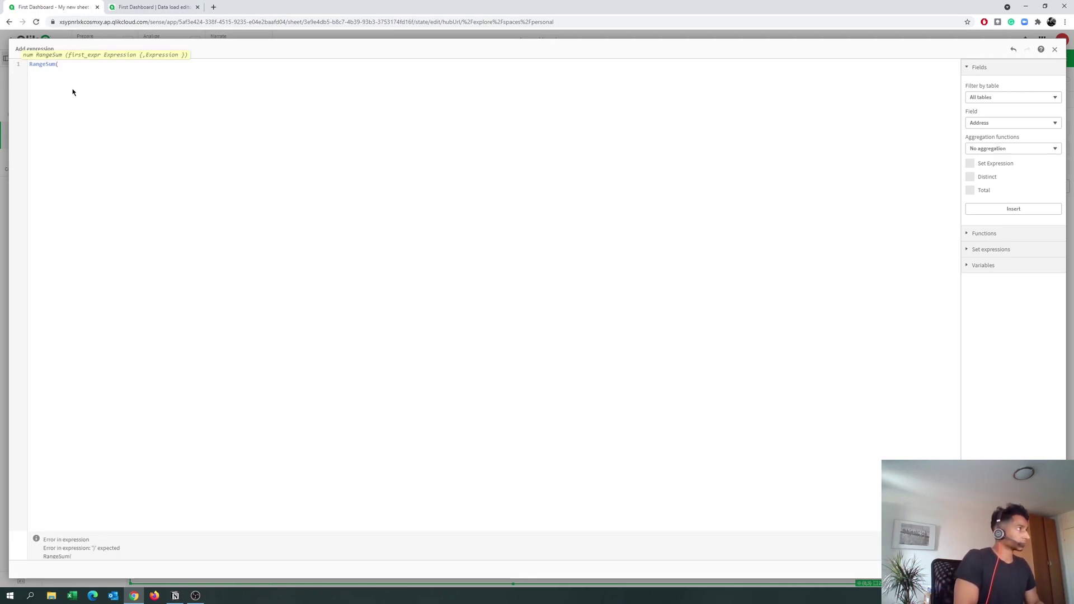
- Complete the cumulative part of the expression as RangeSum(Above(sum([Sales Amount]),0,RowNo()))
text(abo)
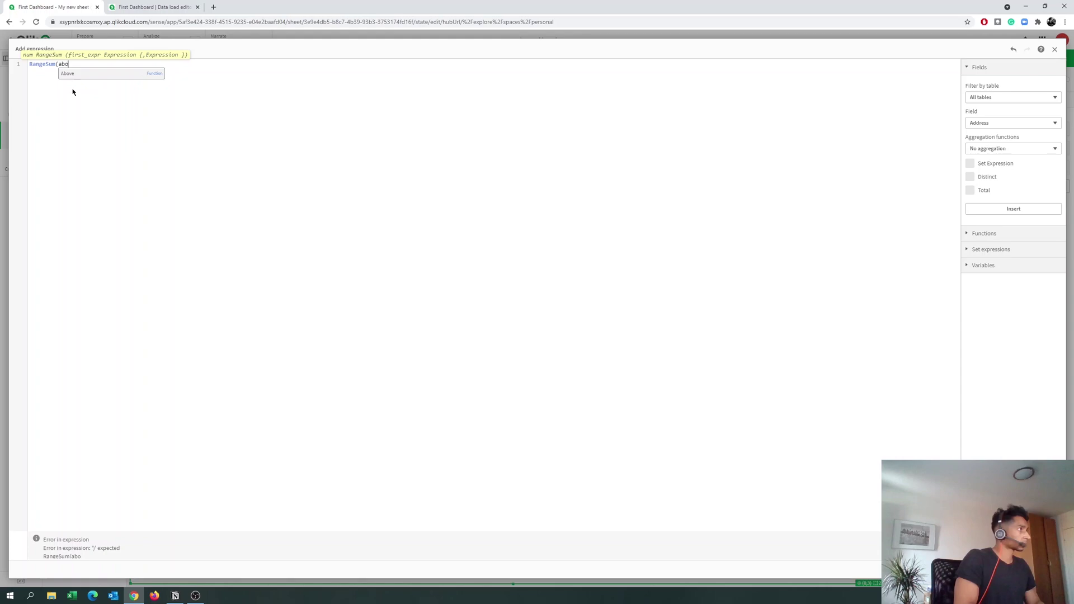
key(Return)
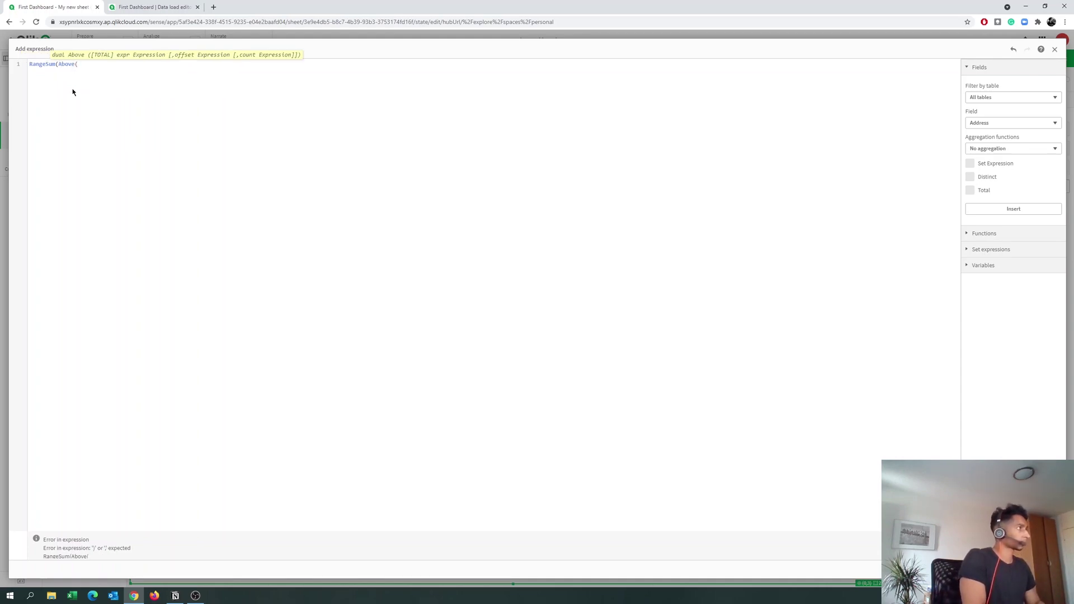
text(sum(sa)
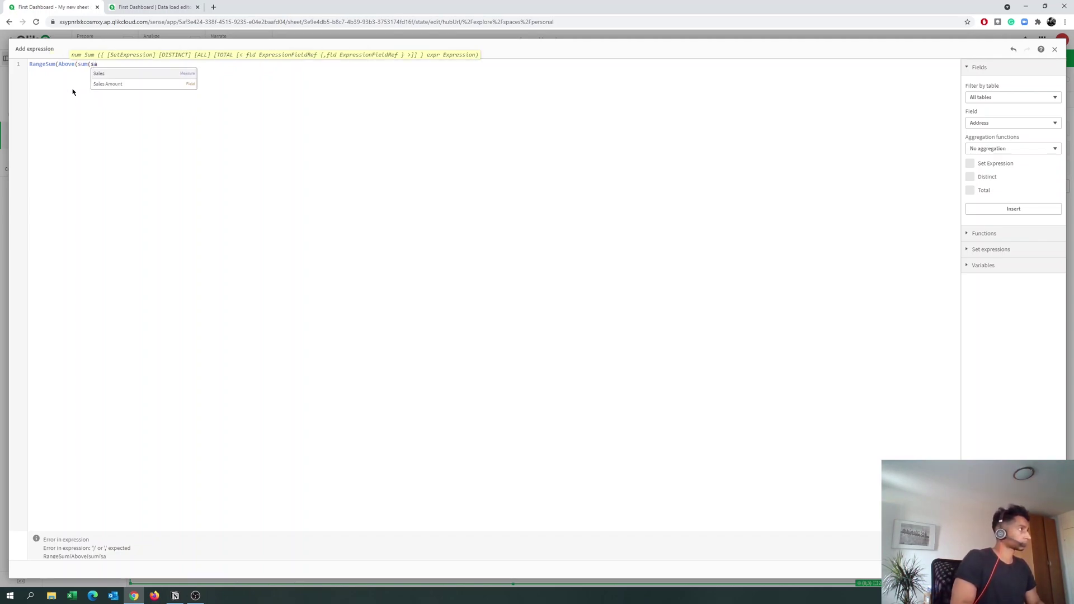
key(Down)
key(Return)
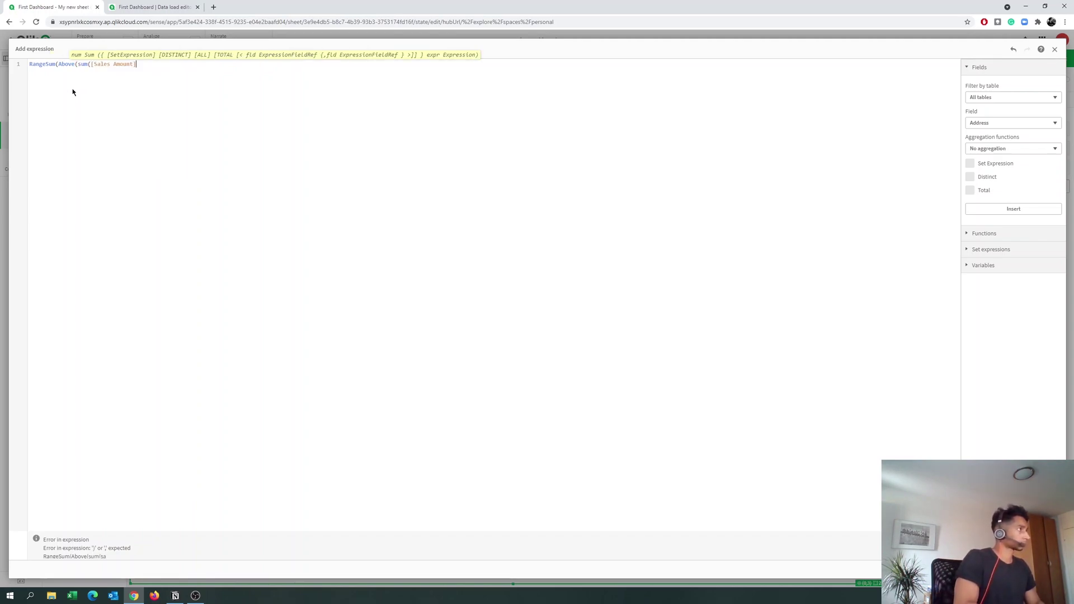
text())
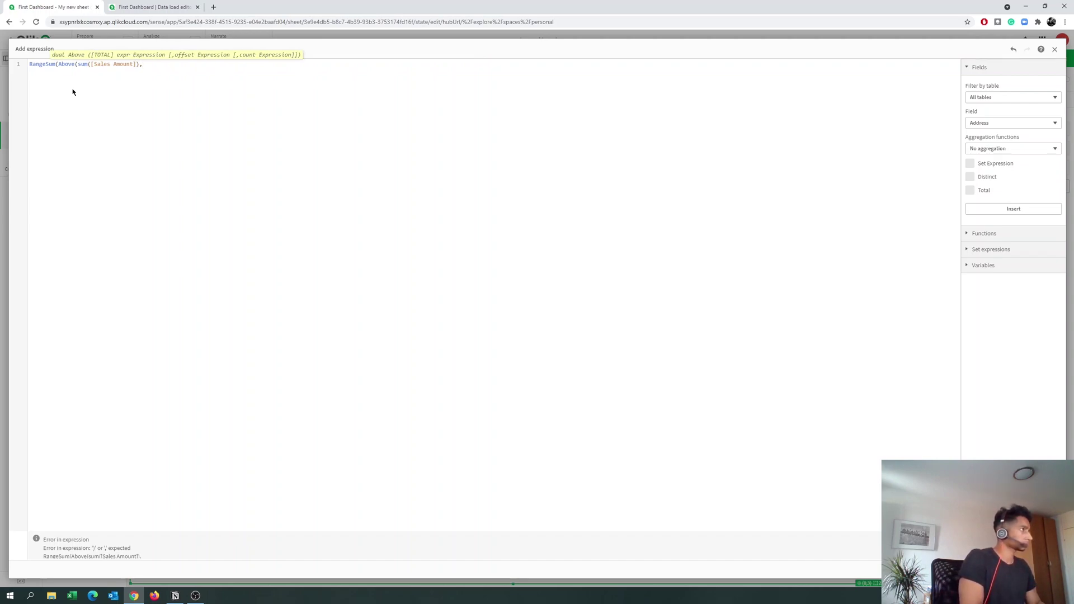
text(,0,row)
key(Return)
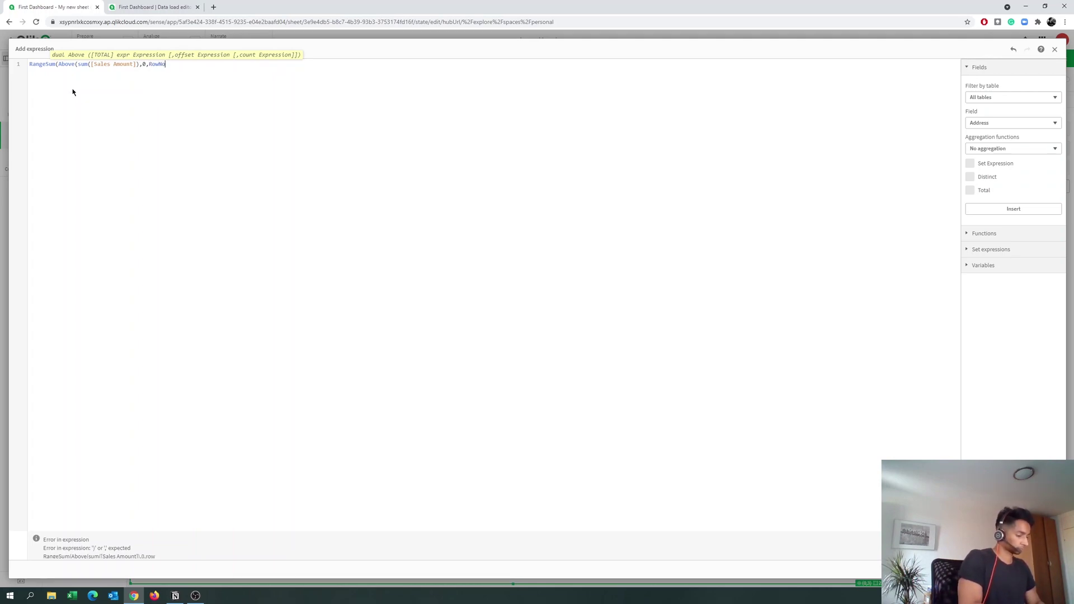
text(())))
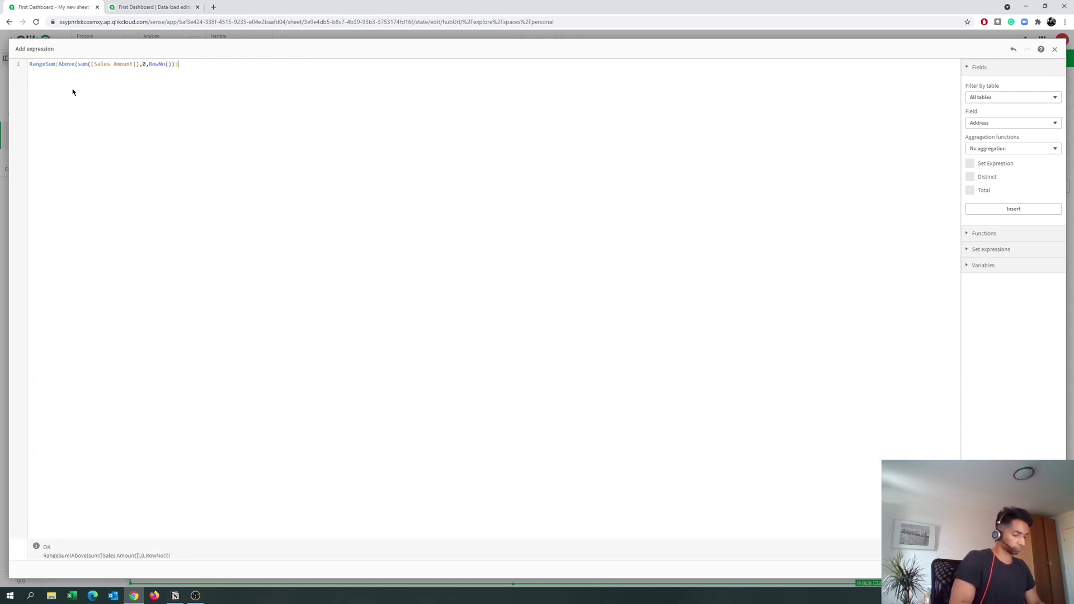
- Divide the cumulative expression by sum(total [Sales Amount]) and apply it to the table
text( / )
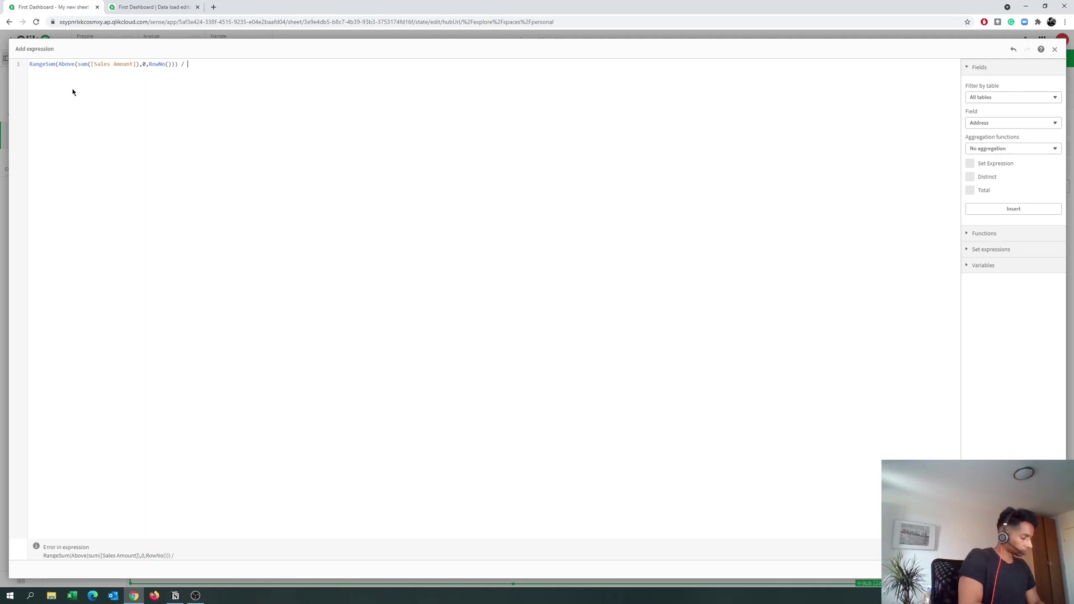
text(si)
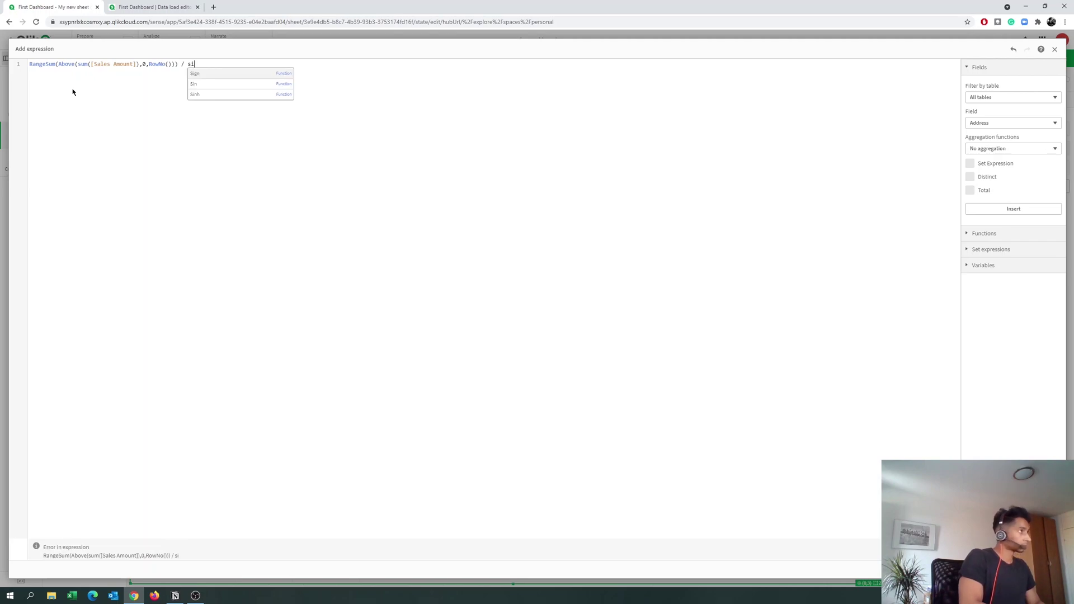
key(BackSpace)
text(um)
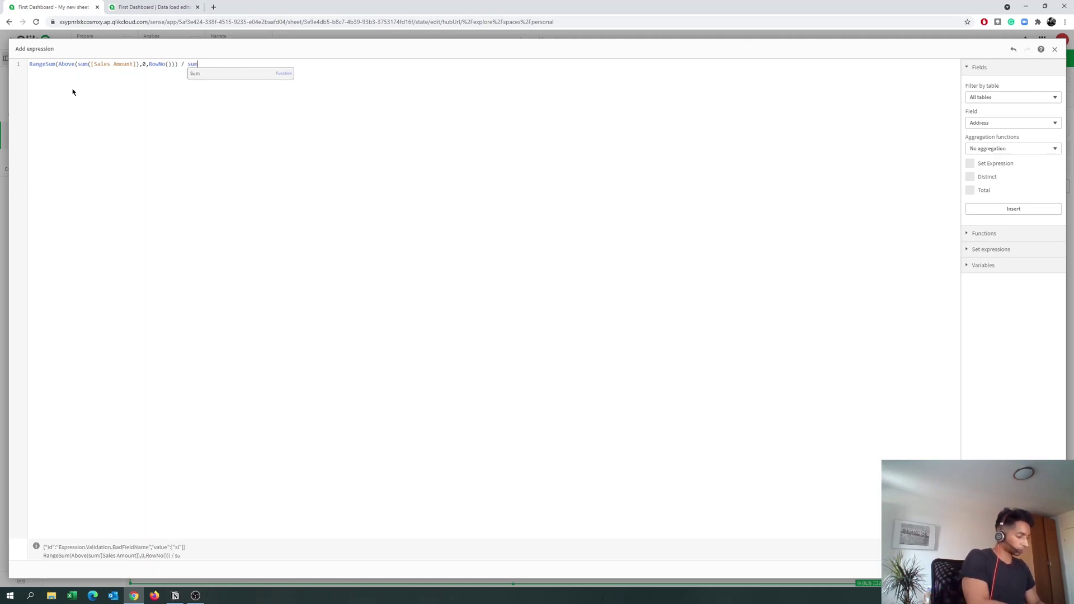
text((total)
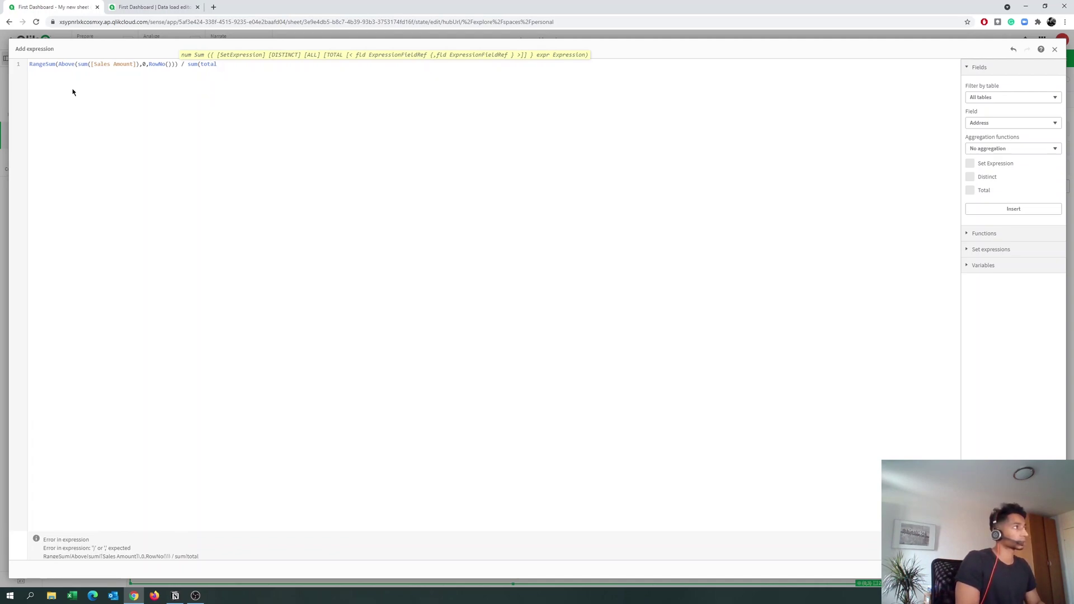
text( sal)
key(Down)
key(Return)
text())
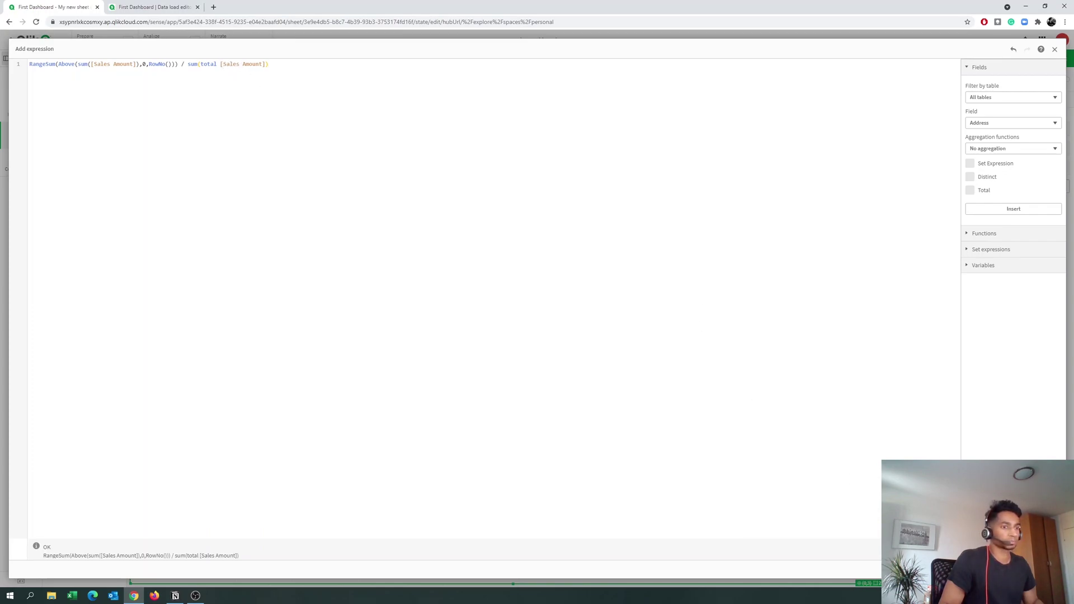
key(Escape)
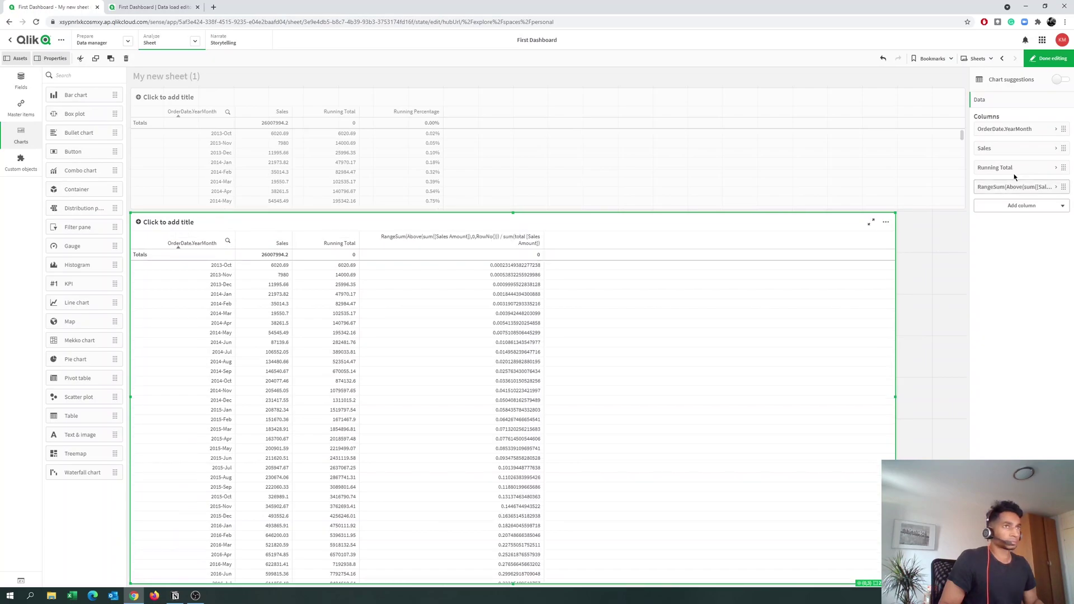
- Set the new ratio column's number formatting to Number with the 12.34% percentage format
click(1018, 192)
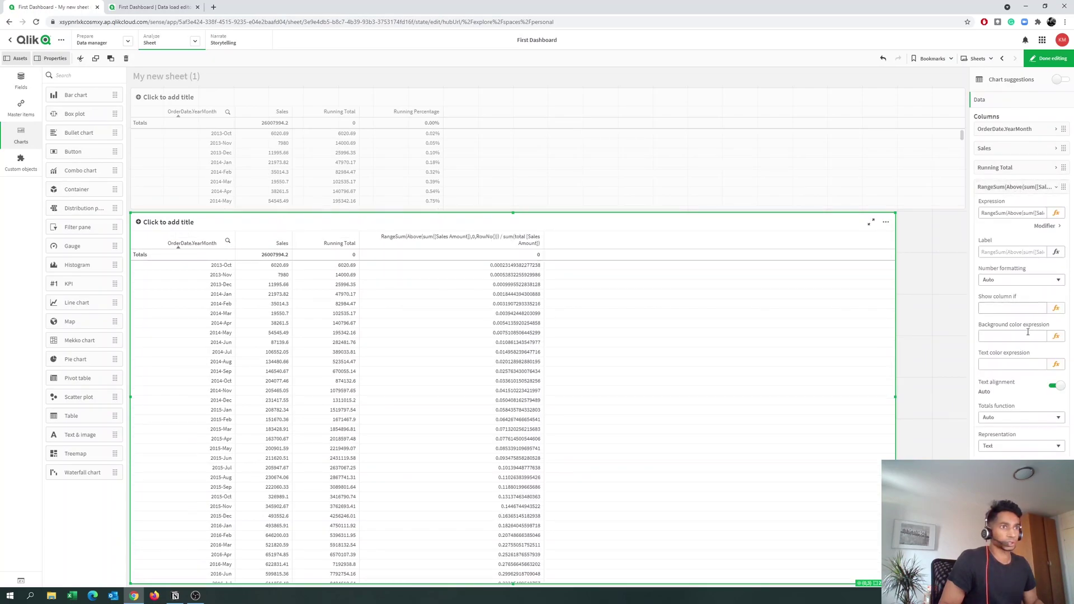
click(1038, 282)
click(1022, 300)
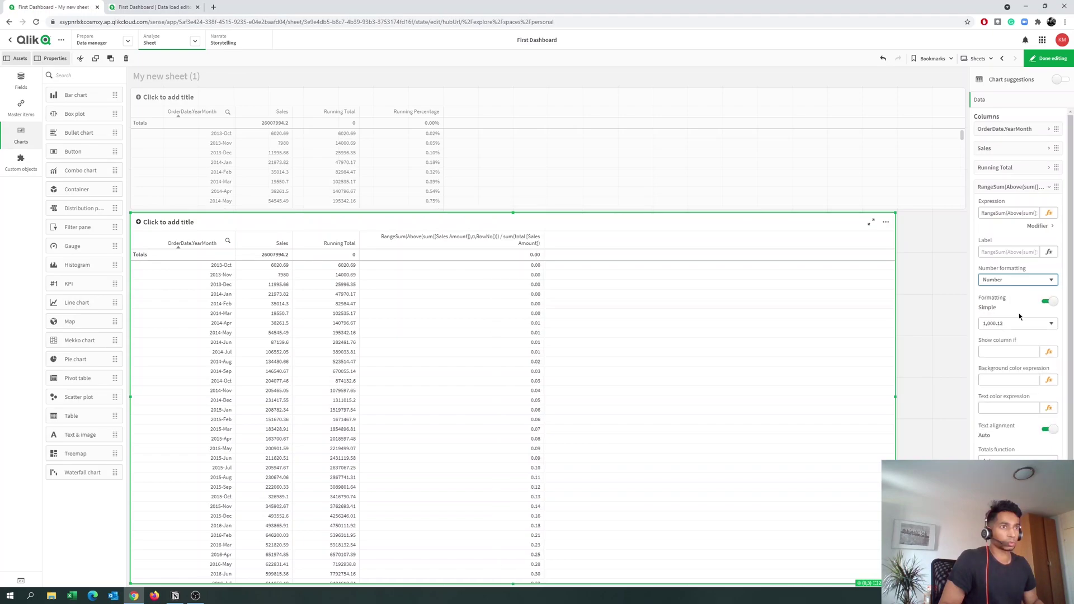
click(1018, 325)
click(999, 367)
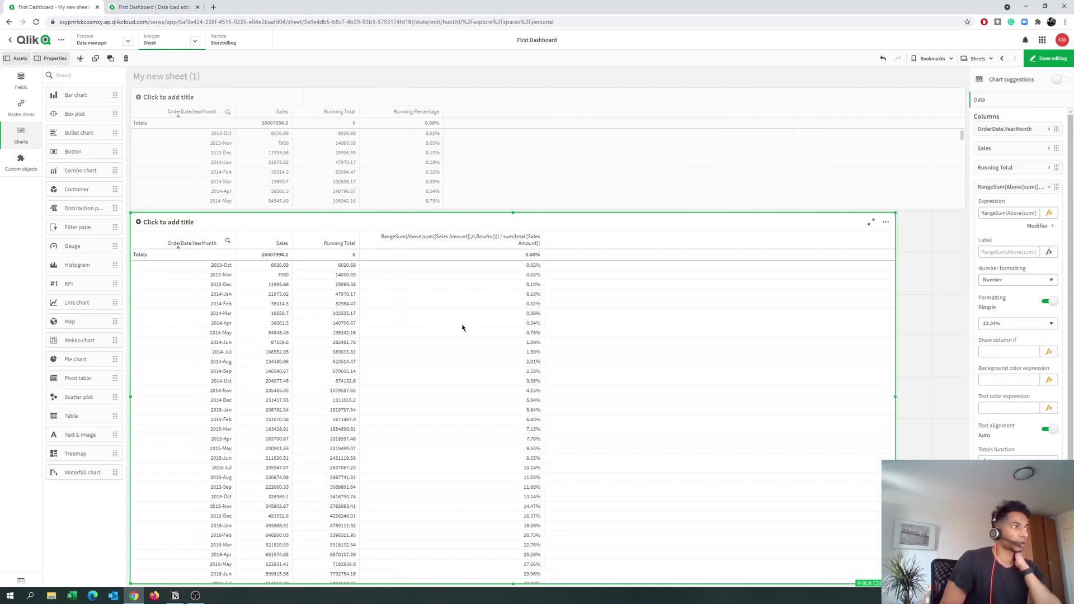
- Add another measure column to the lower table with the custom expression RangeSum(Above(sum([Sales Amount]),0,RowNo()))
click(1019, 187)
click(1015, 206)
click(1018, 241)
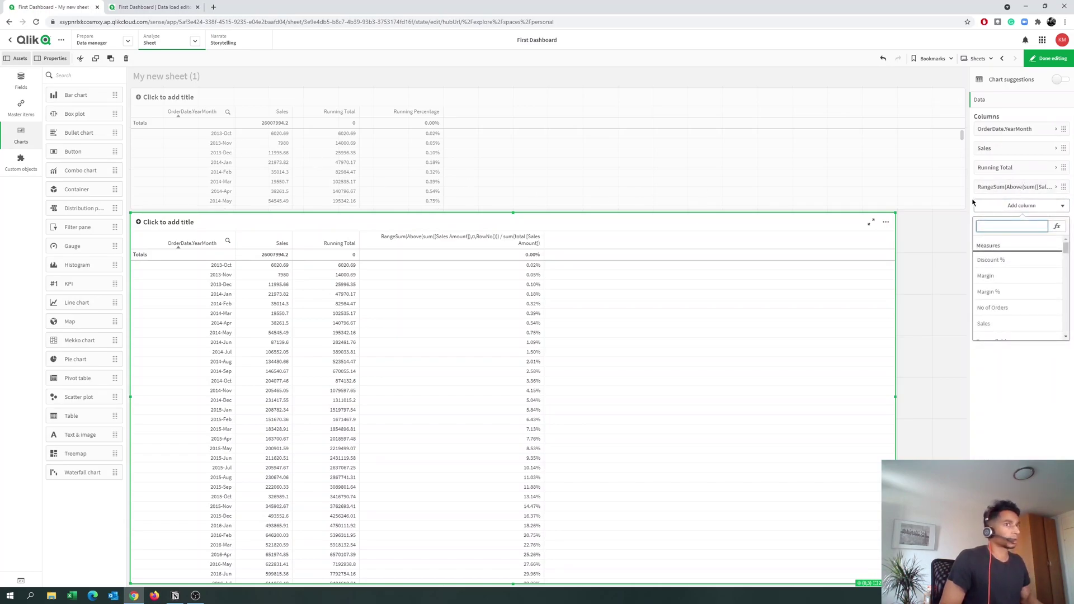
click(1057, 226)
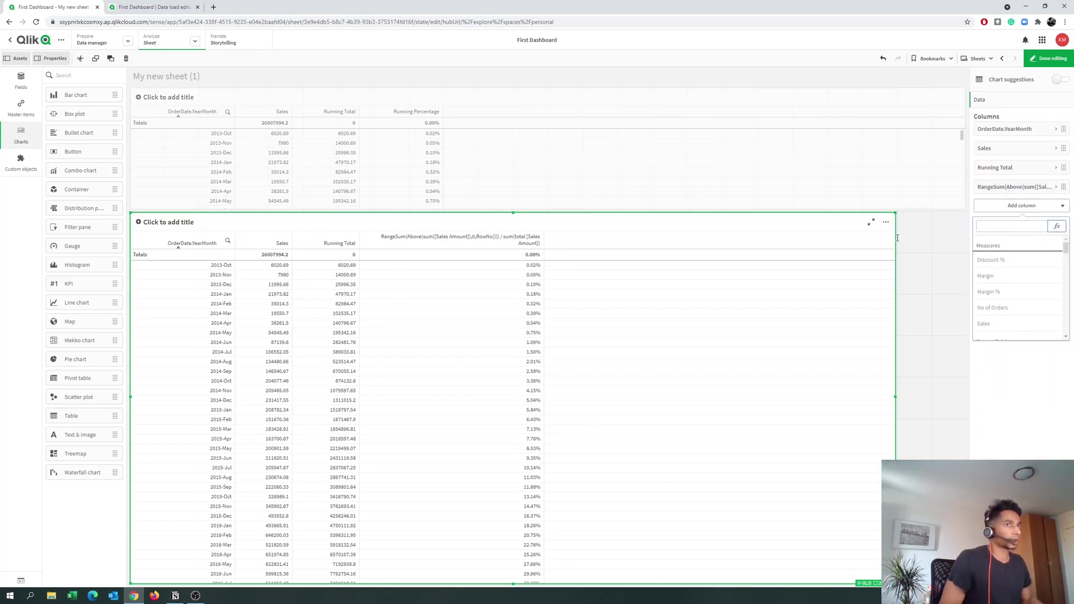
text(RangeSum(Above(sum([Sales Amount]),0,RowNo())))
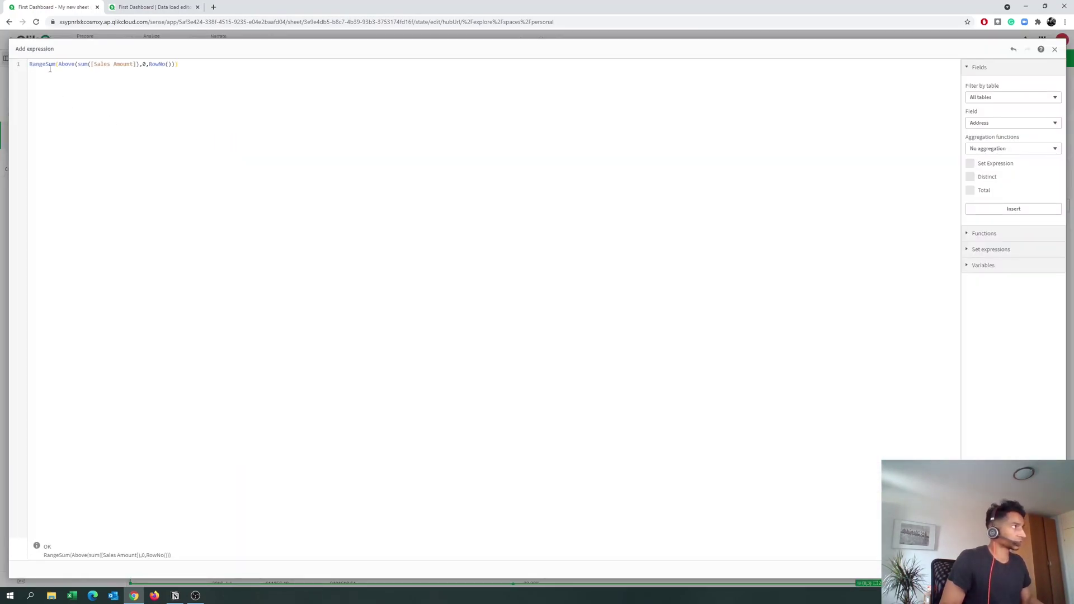
- Replace the RangeSum function in the new expression with RangeAvg and apply it to the table
click(53, 63)
key(BackSpace)
key(BackSpace)
key(BackSpace)
text(a)
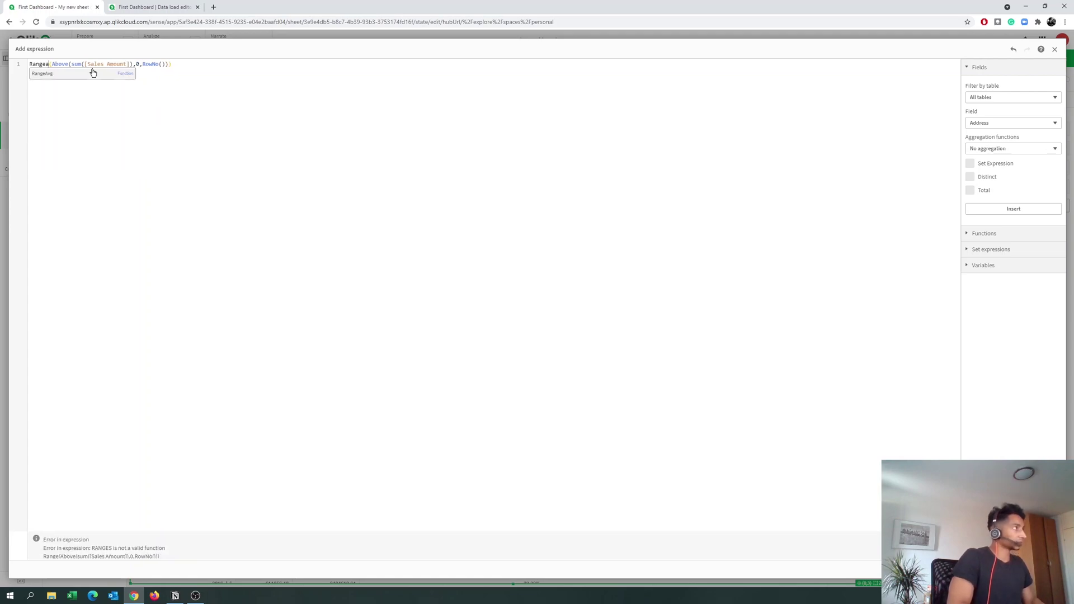
click(93, 73)
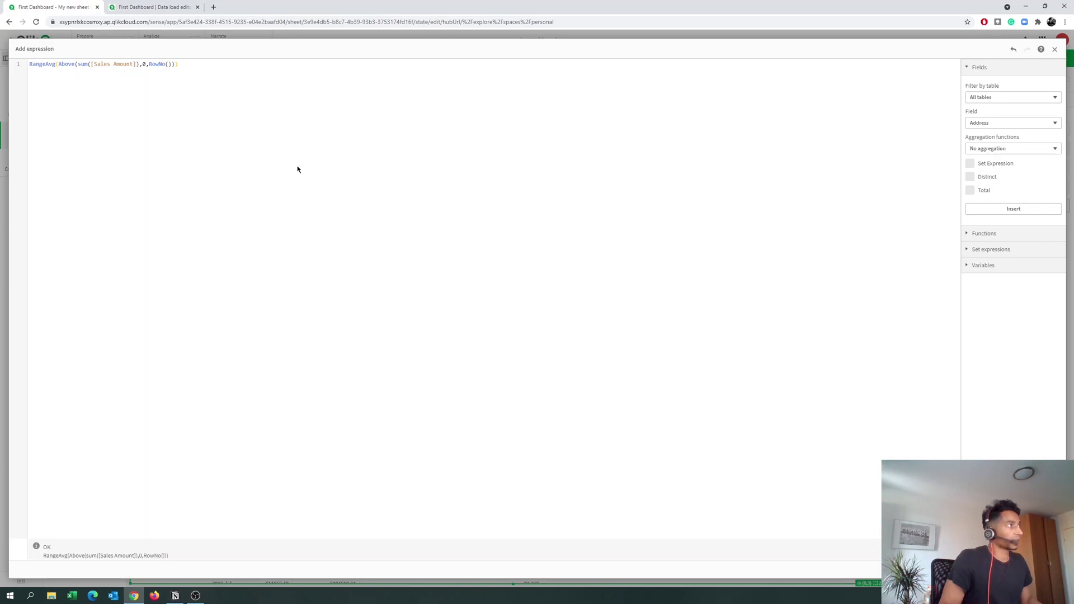
click(1042, 570)
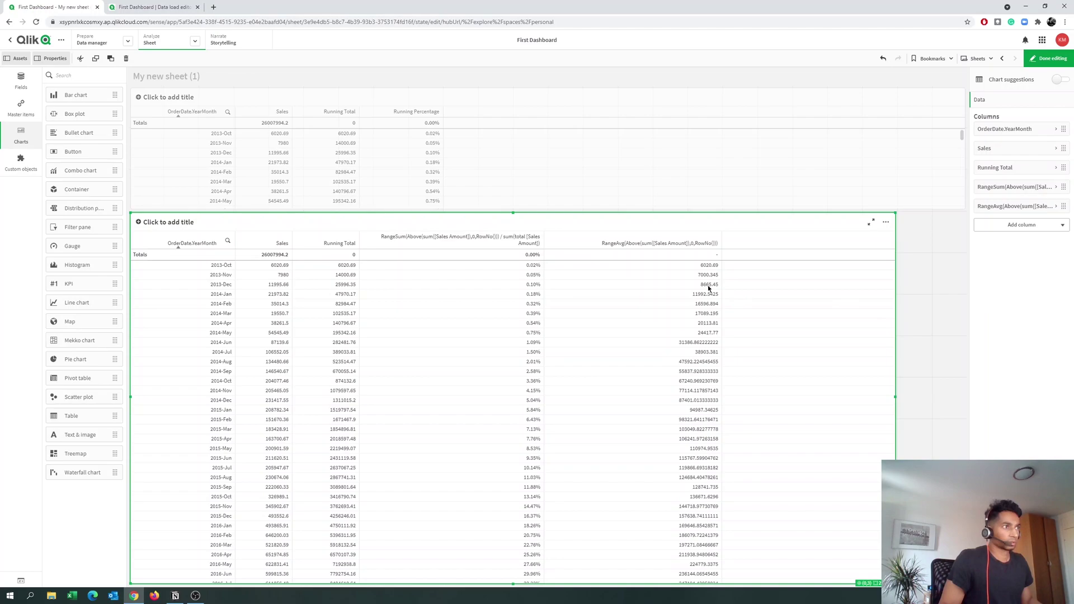
- Label the RangeAvg column "Running Average" and finish editing the sheet
click(1033, 208)
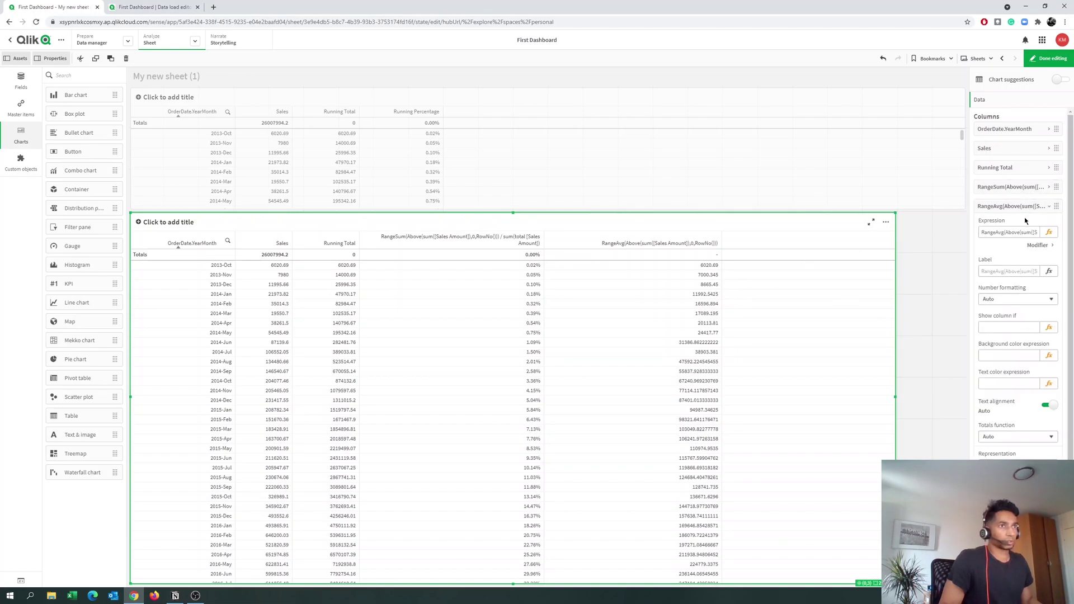
click(1002, 272)
text(Running Average)
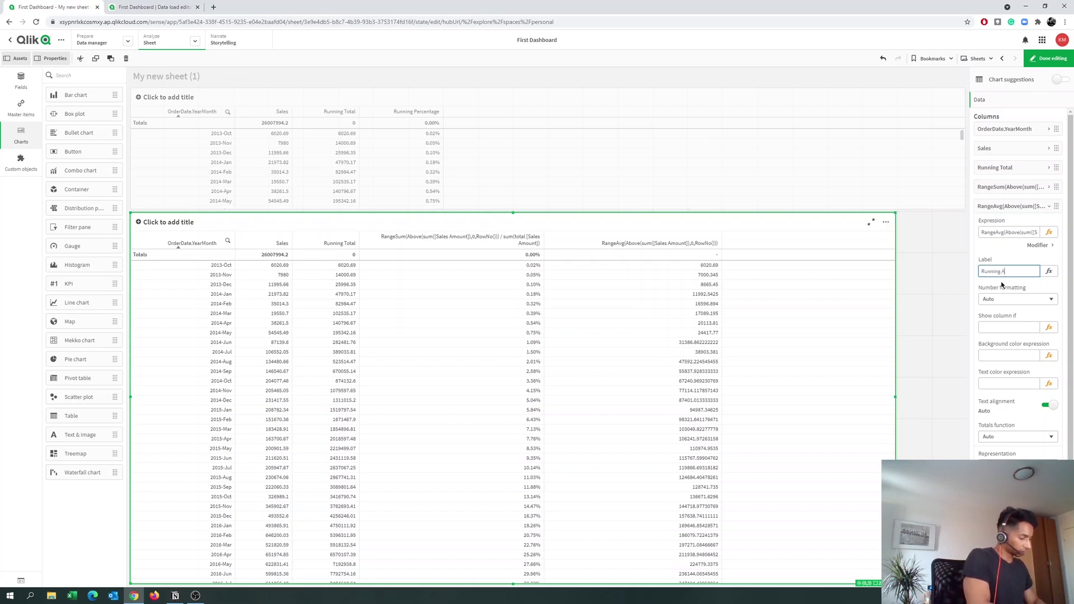
click(976, 261)
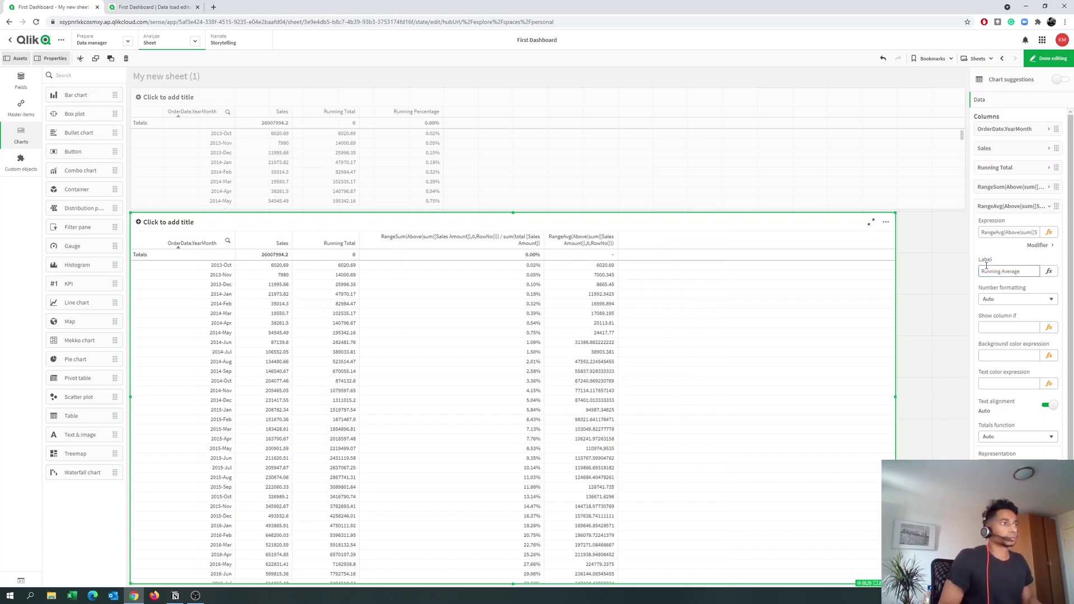
click(1039, 61)
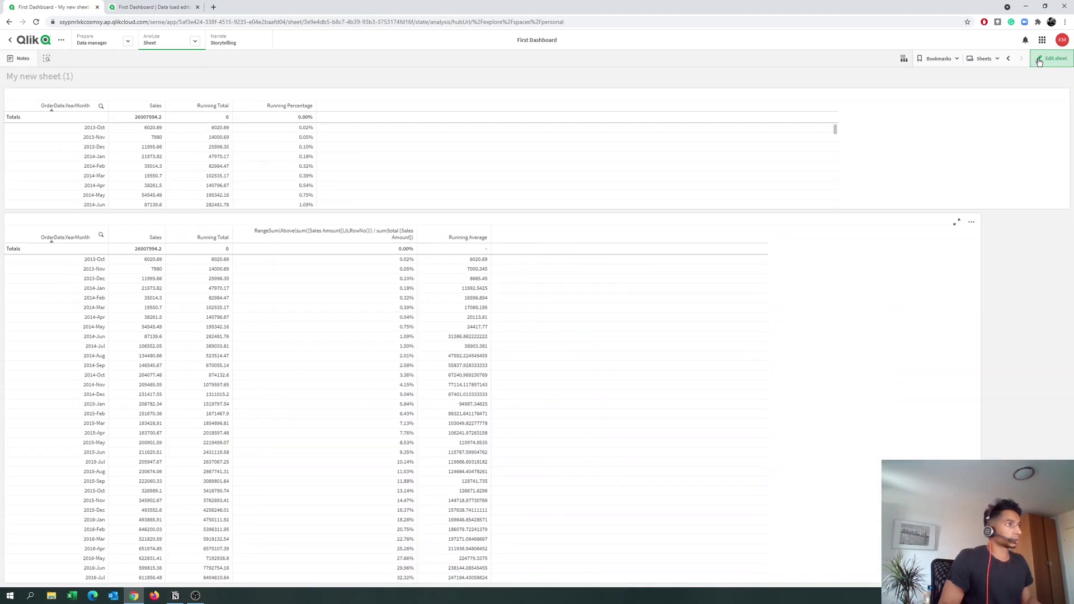